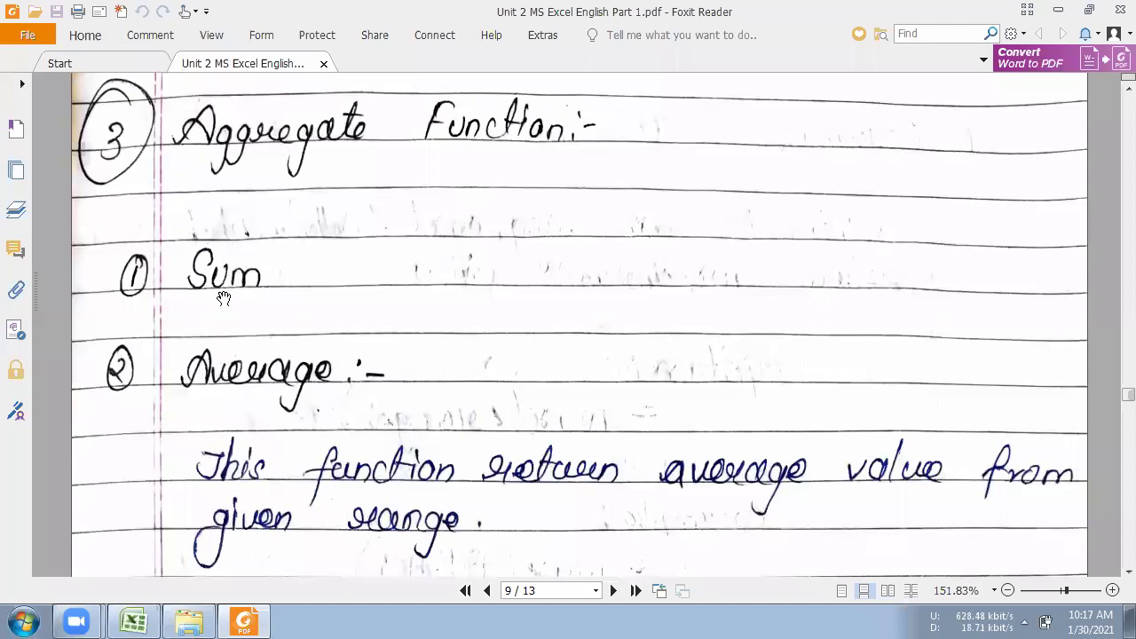
# Step: Review the handwritten PDF notes on the aggregate functions Sum, Average, Count, Maximum and Minimum
pyautogui.scroll(-12, 310, 410)
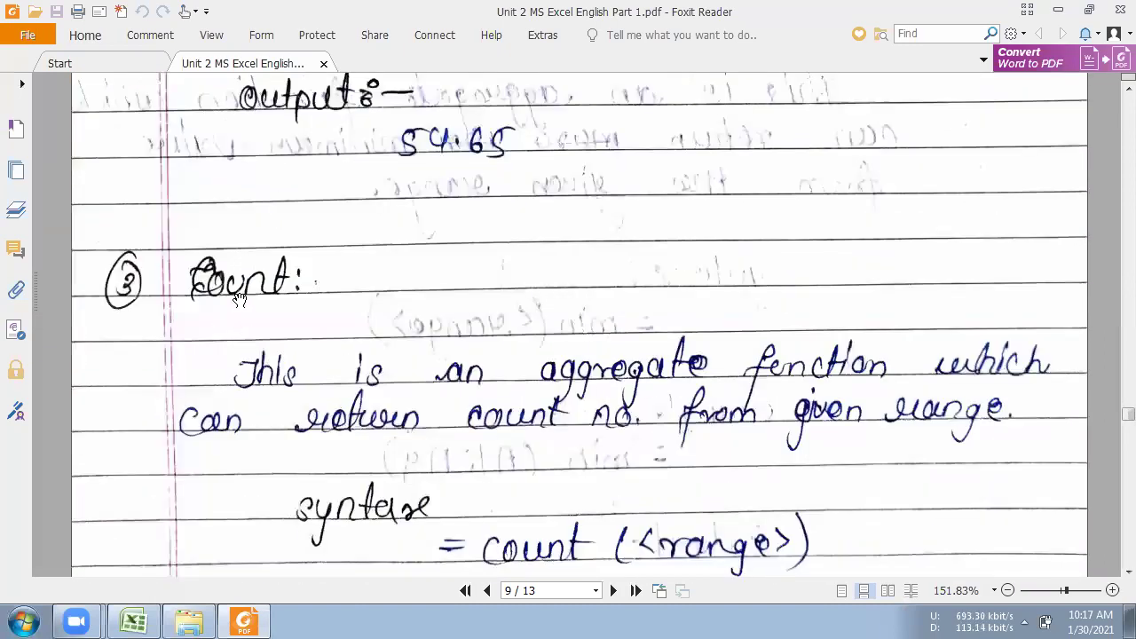
pyautogui.scroll(-10, 498, 282)
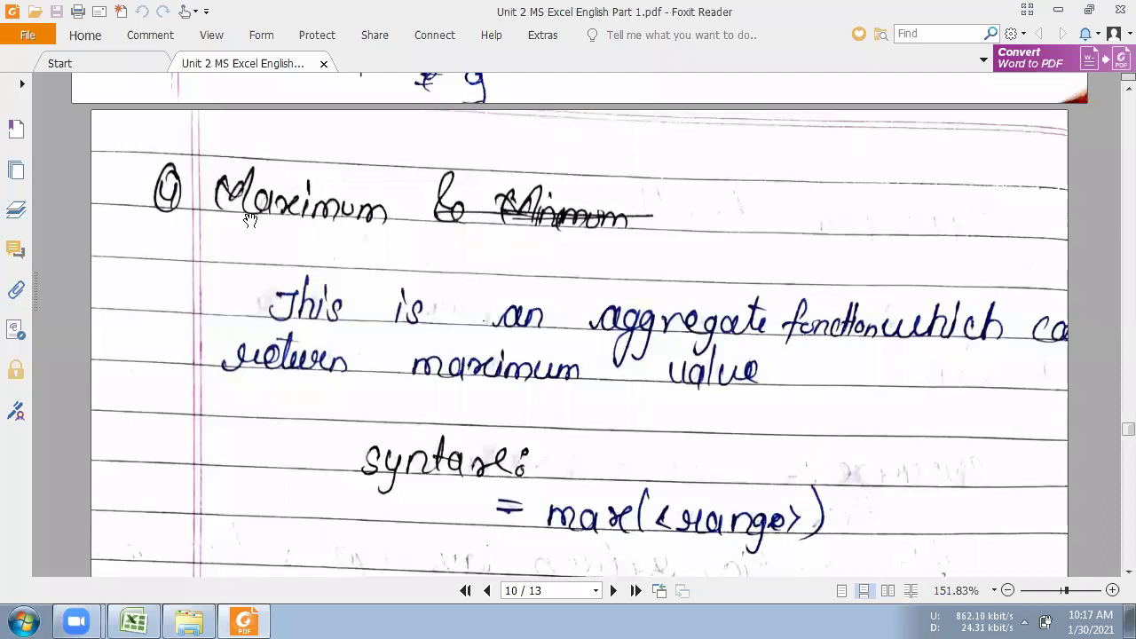
pyautogui.scroll(-8, 293, 211)
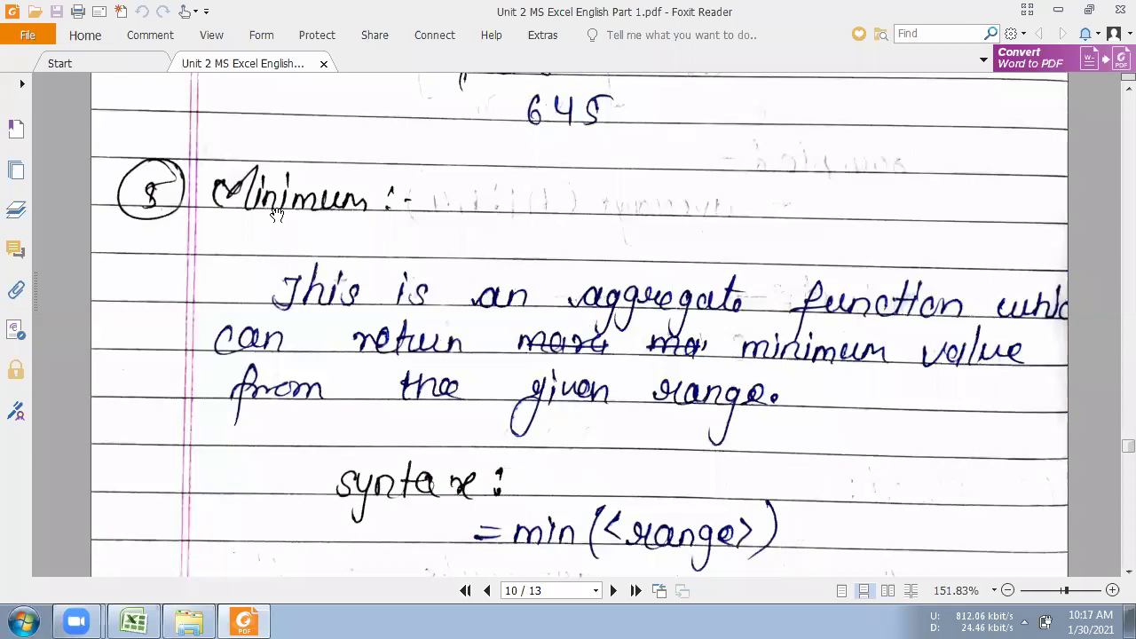
pyautogui.scroll(8, 316, 268)
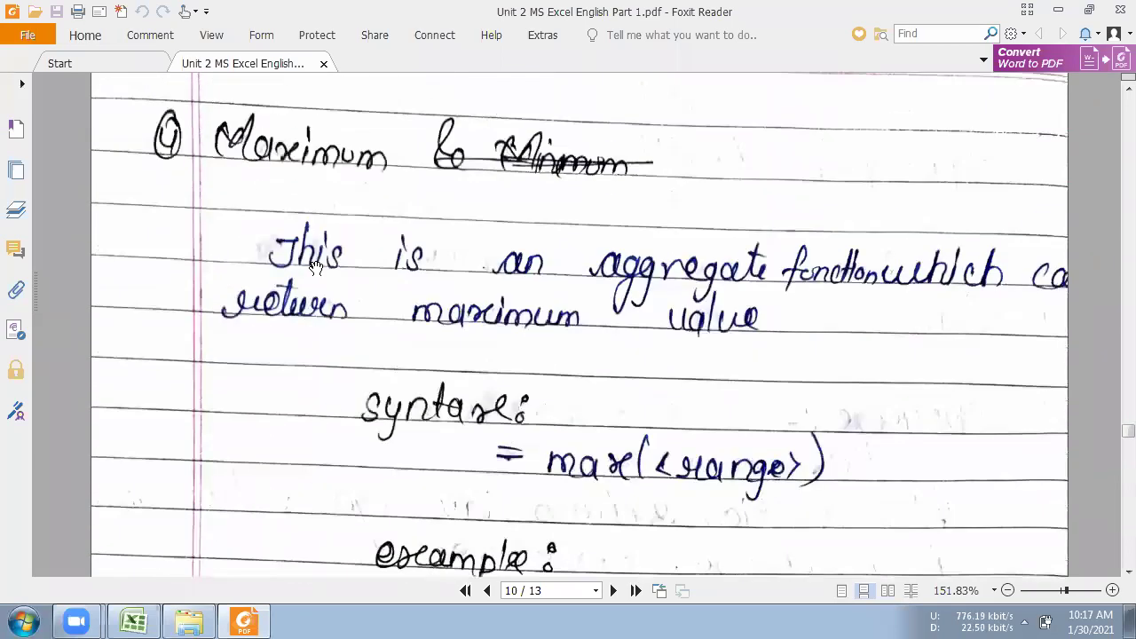
pyautogui.scroll(12, 316, 268)
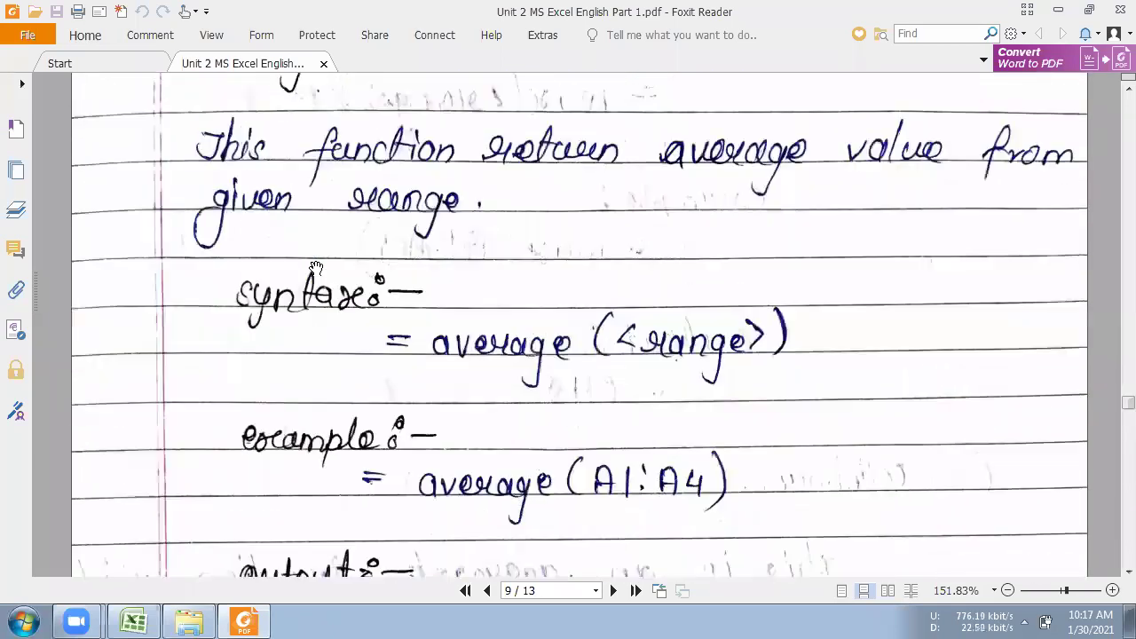
pyautogui.scroll(1, 316, 268)
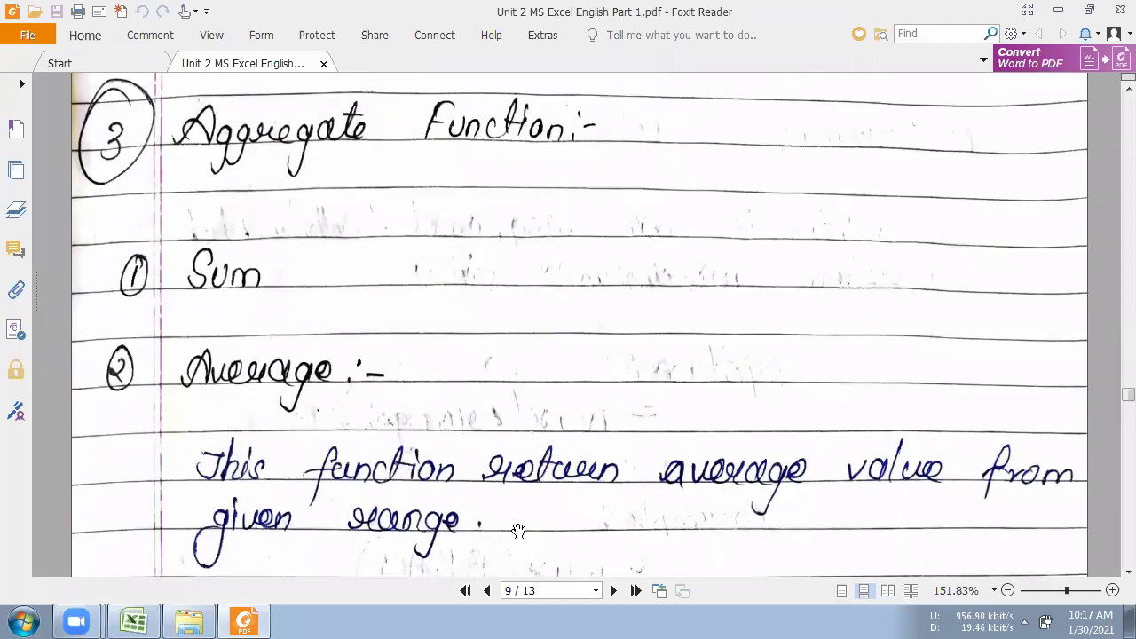
# Step: Switch to the Live Class.xlsx workbook in Excel and view the list of AutoSum functions
pyautogui.click(135, 620)
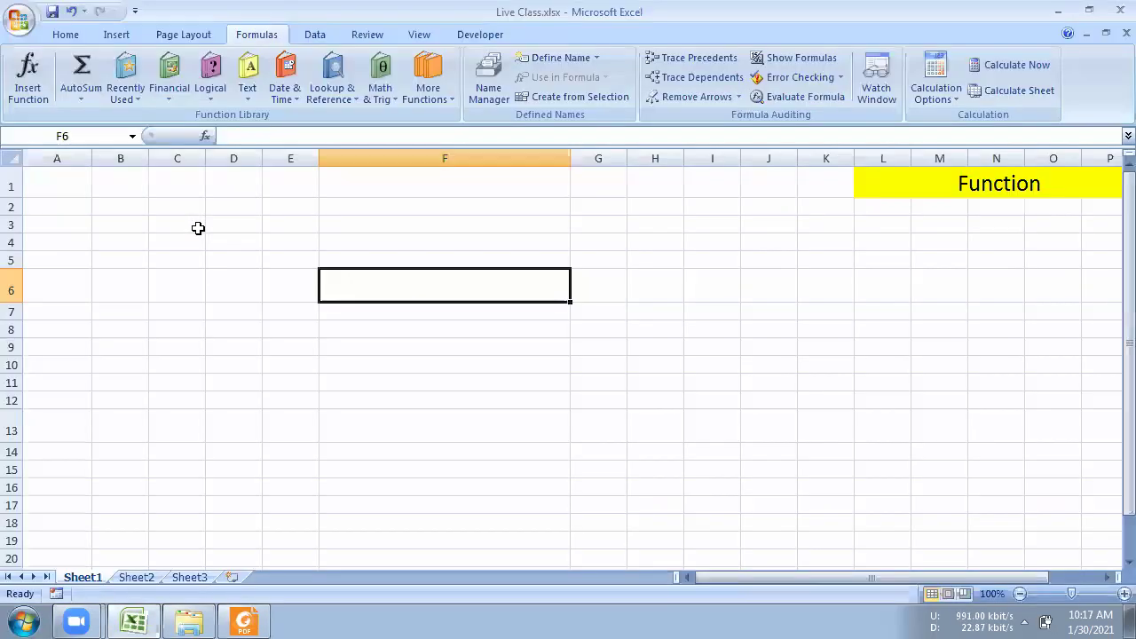
pyautogui.click(75, 93)
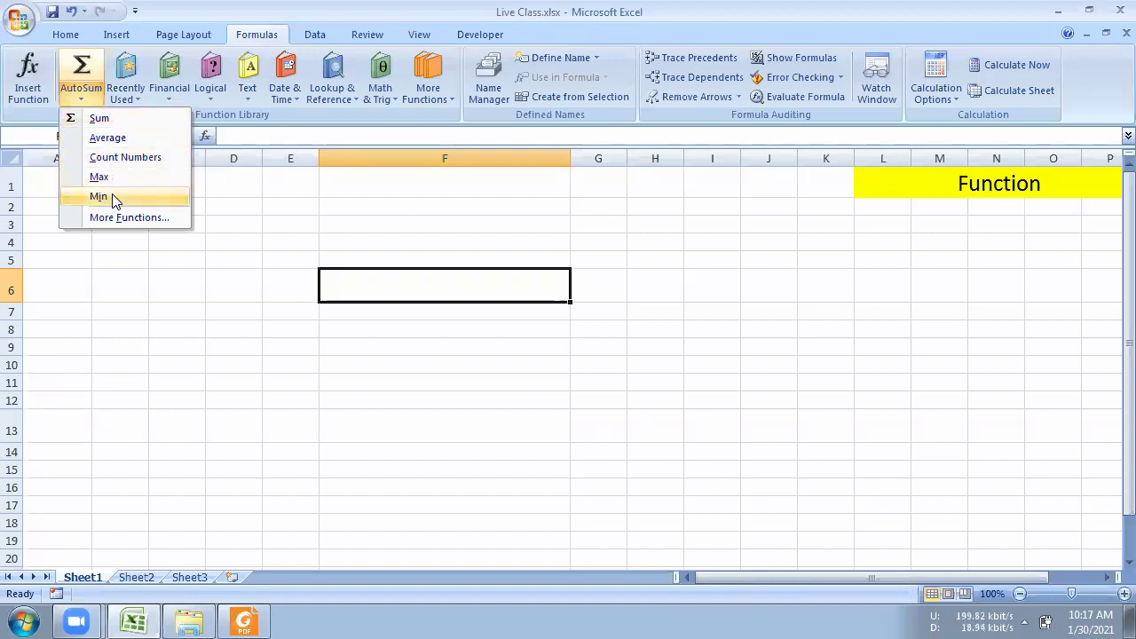
pyautogui.click(350, 183)
# Step: Enter 2, 5, 6, 8 and 4 in F1:F5, leave F6 blank, and enter 5 and 6 in F7:F8
pyautogui.click(357, 178)
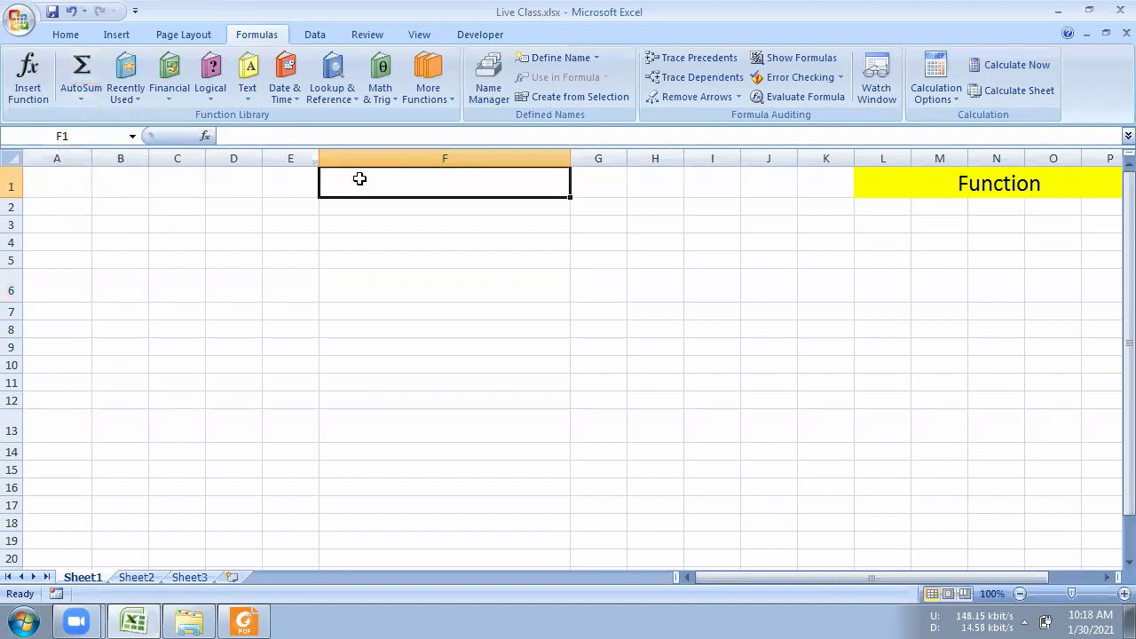
pyautogui.write('2')
pyautogui.press('Return')
pyautogui.write('5')
pyautogui.press('Return')
pyautogui.write('6')
pyautogui.press('Return')
pyautogui.write('8')
pyautogui.press('Return')
pyautogui.write('4')
pyautogui.press('Return')
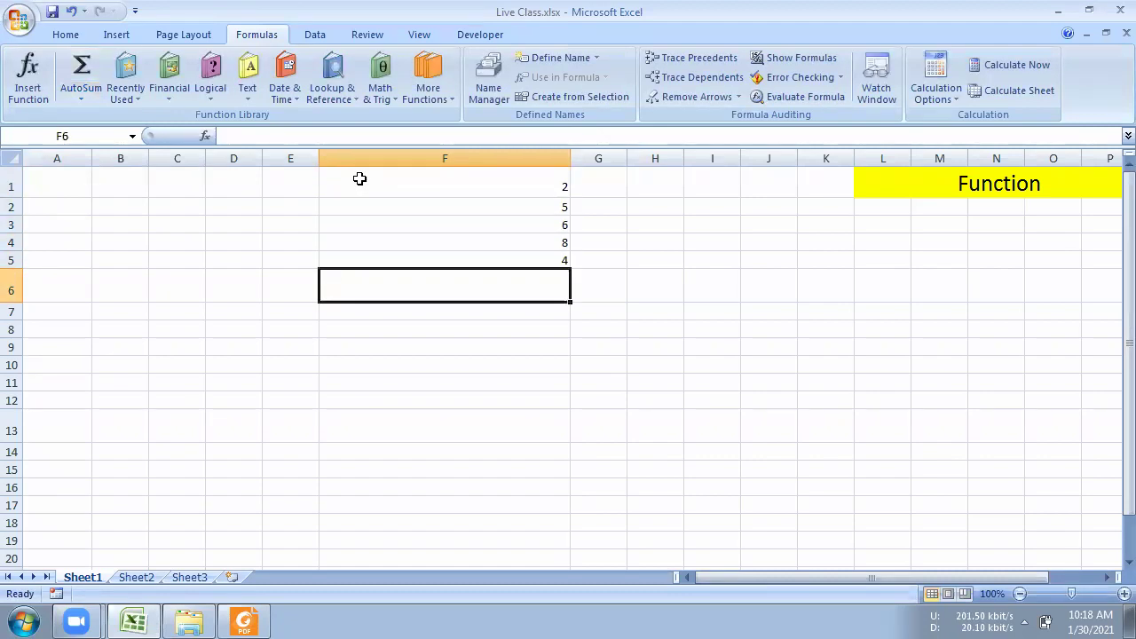
pyautogui.press('Return')
pyautogui.write('5')
pyautogui.press('Return')
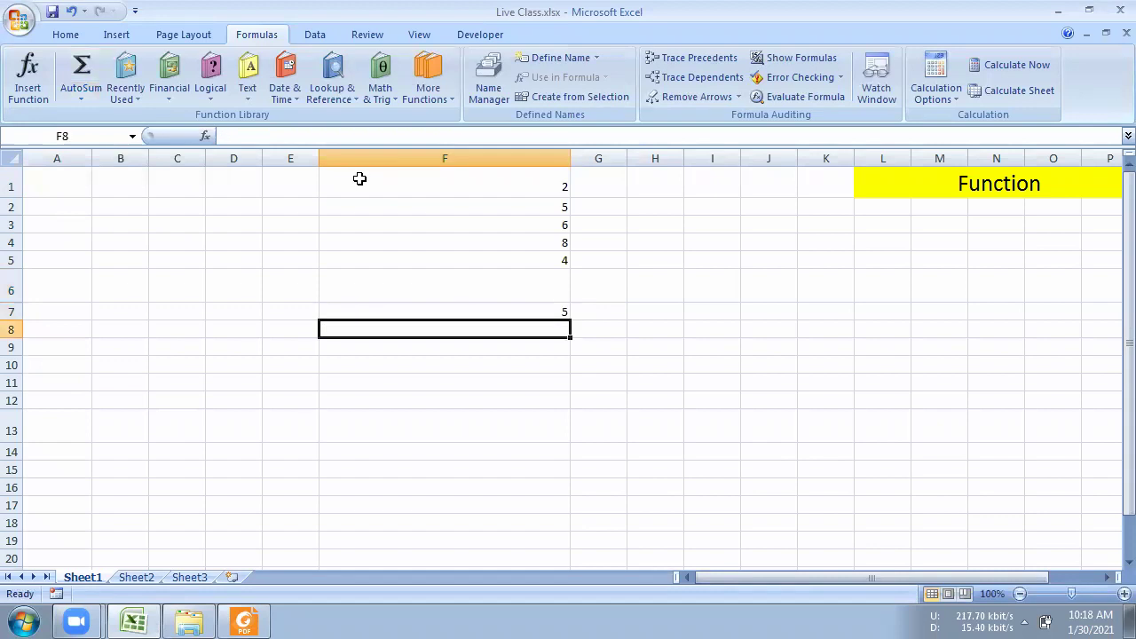
pyautogui.write('6')
pyautogui.press('Return')
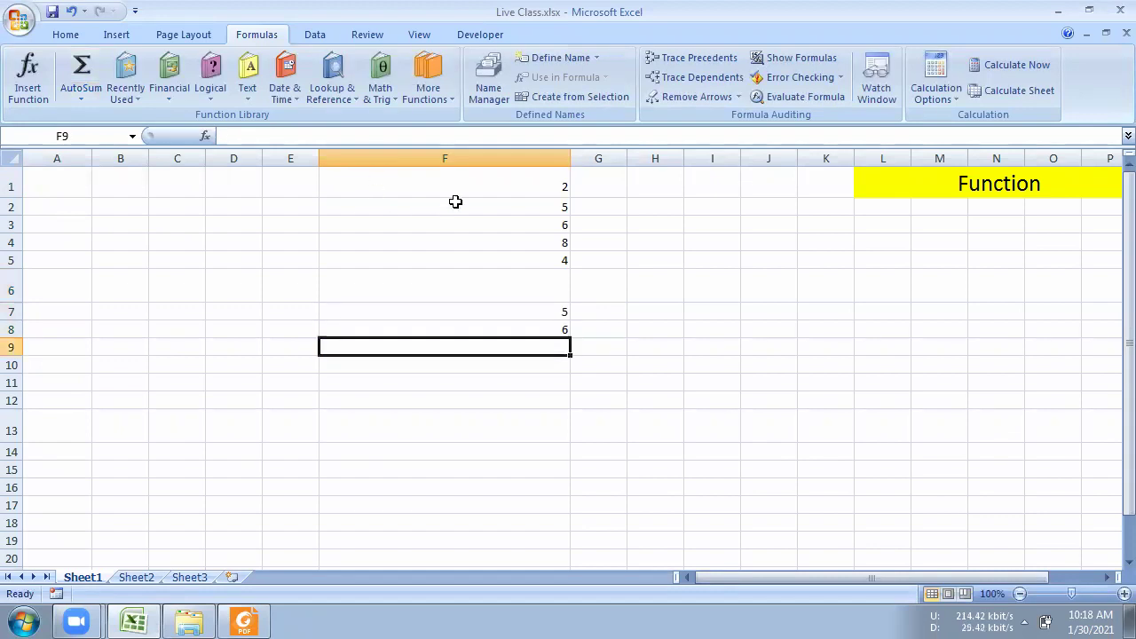
# Step: Enlarge the font of F1:F8 to size 28 and centre the numbers horizontally
pyautogui.moveTo(494, 175); pyautogui.dragTo(505, 323)
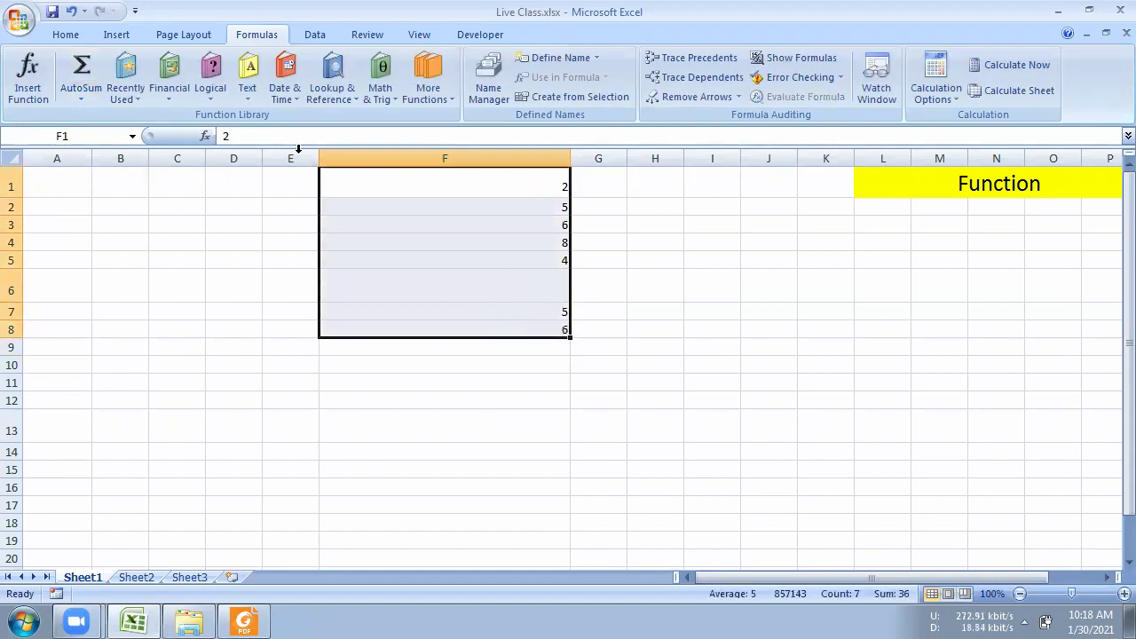
pyautogui.click(77, 34)
pyautogui.click(278, 64)
pyautogui.click(278, 65)
pyautogui.click(278, 65)
pyautogui.click(278, 65)
pyautogui.click(277, 64)
pyautogui.click(277, 64)
pyautogui.click(278, 65)
pyautogui.click(278, 65)
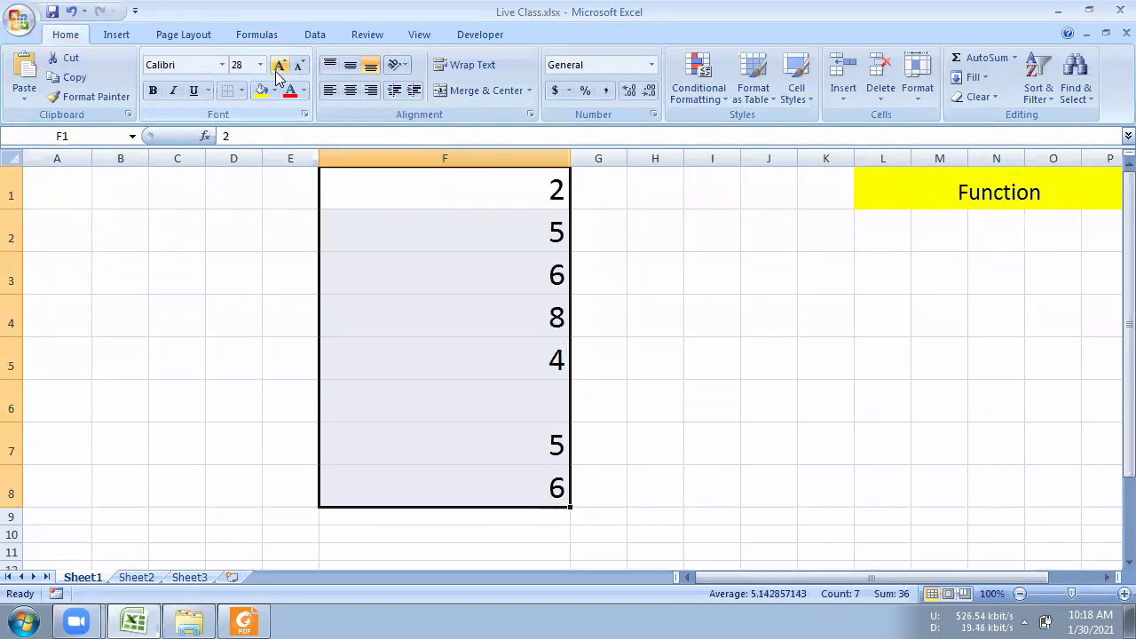
pyautogui.click(348, 92)
pyautogui.click(662, 510)
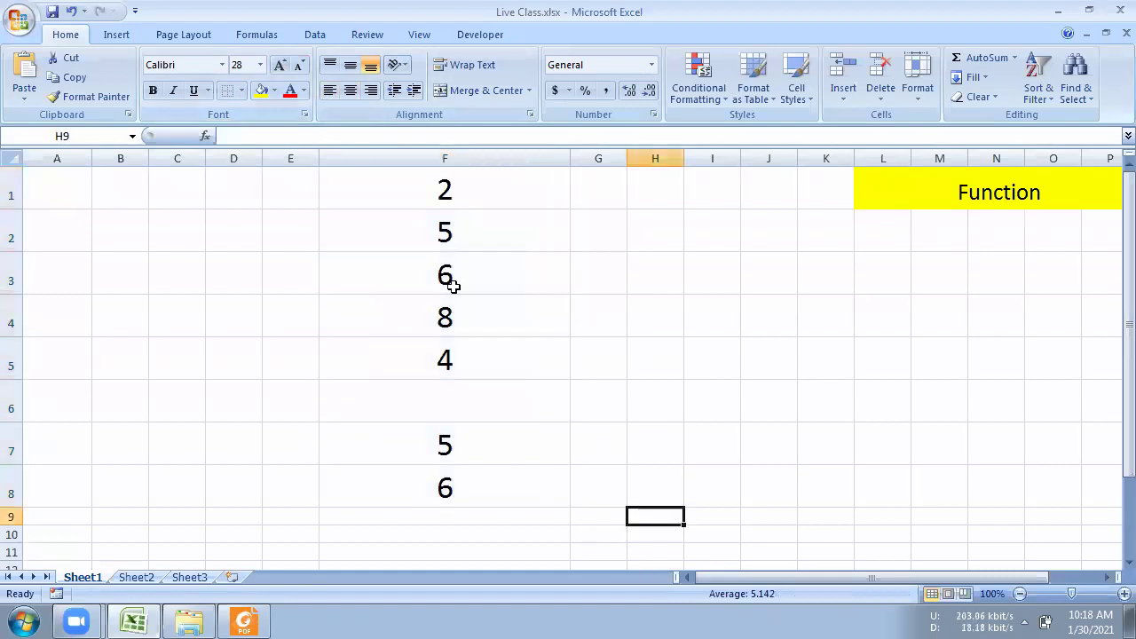
# Step: Apply All Borders to the number range F1:F8
pyautogui.moveTo(465, 193); pyautogui.dragTo(457, 490)
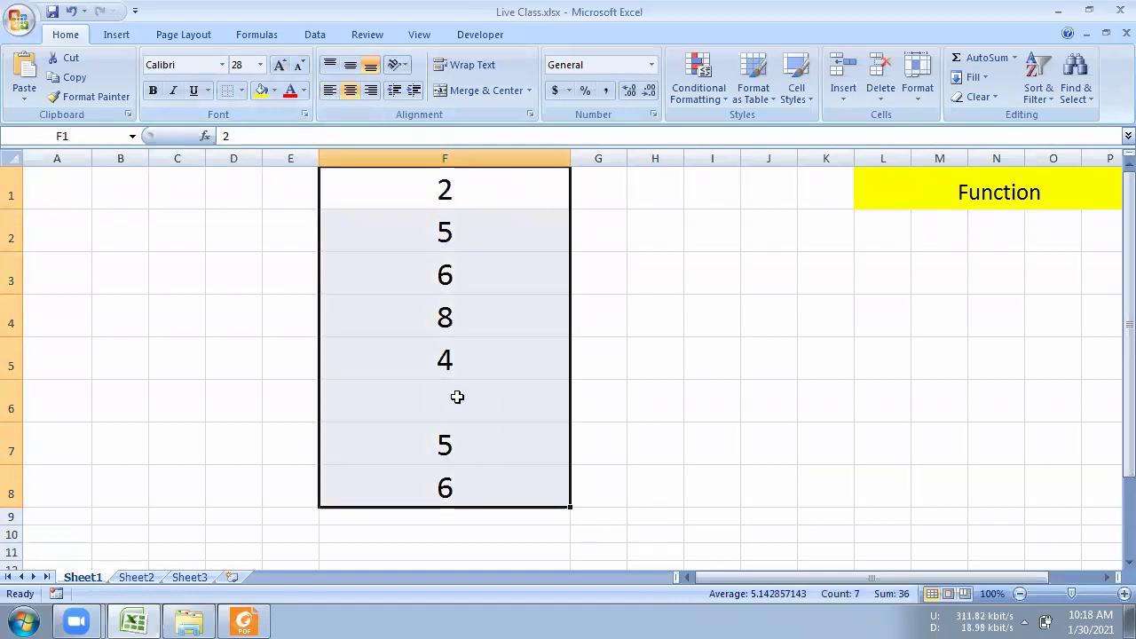
pyautogui.click(240, 90)
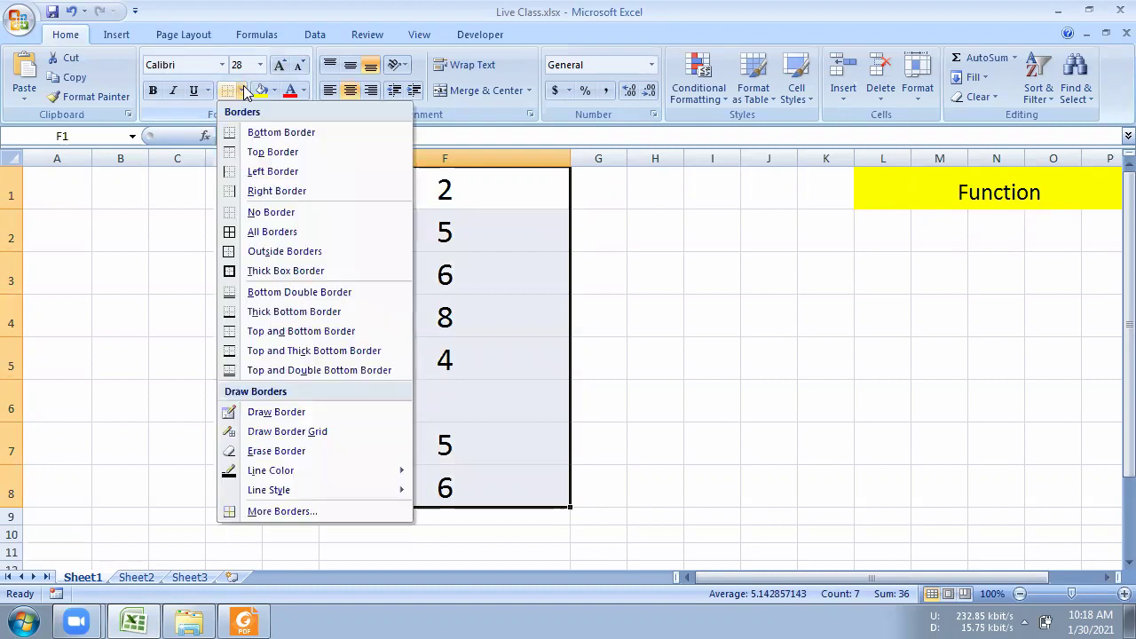
pyautogui.click(244, 231)
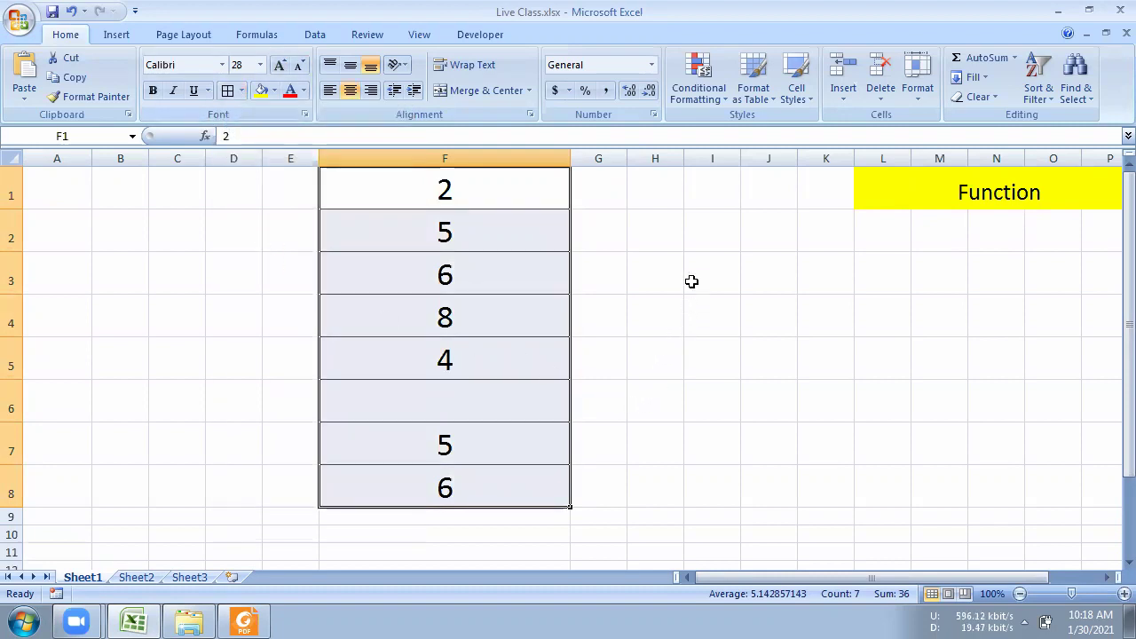
pyautogui.click(683, 158)
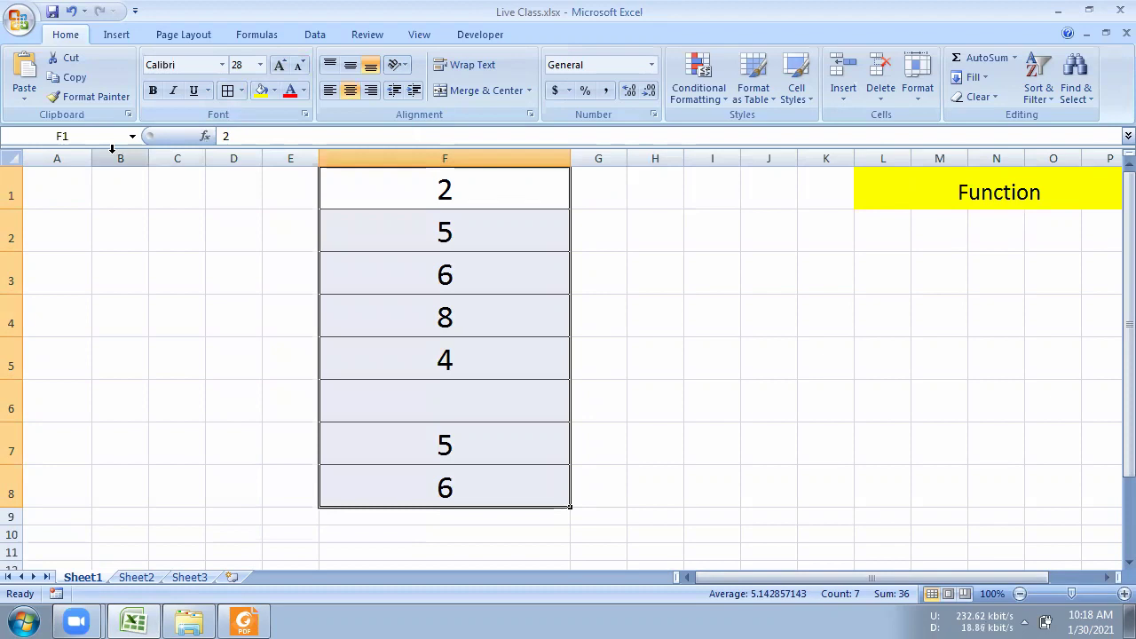
# Step: Delete the empty columns B and C, and widen column F for the function results
pyautogui.moveTo(119, 158); pyautogui.dragTo(169, 155)
pyautogui.rightClick(169, 158)
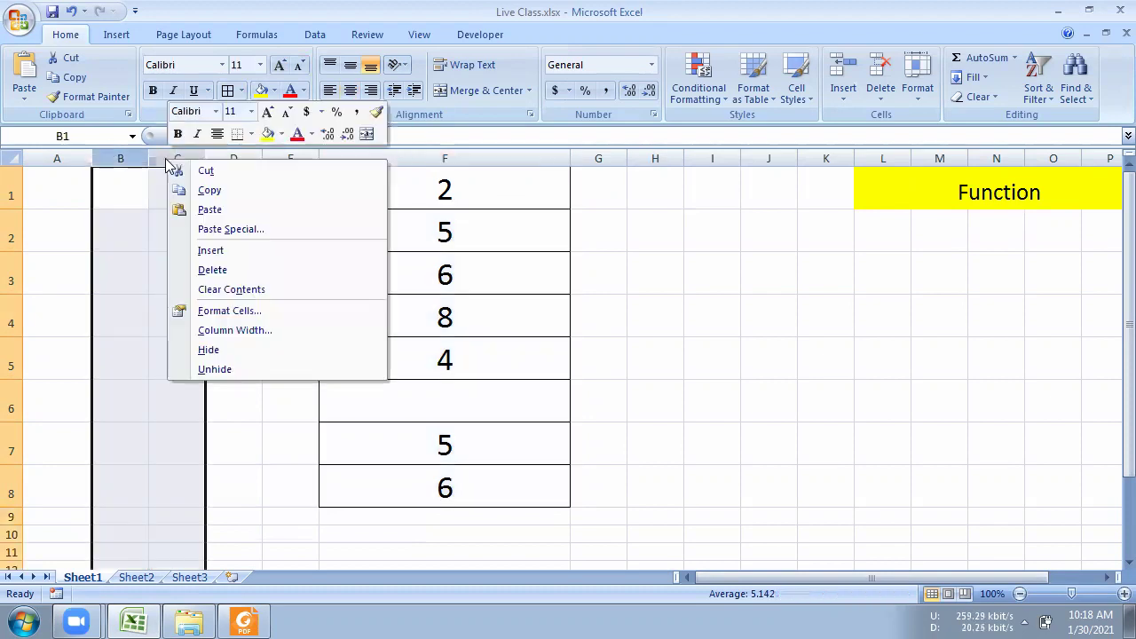
pyautogui.click(204, 270)
pyautogui.click(560, 217)
pyautogui.moveTo(571, 159); pyautogui.dragTo(682, 159)
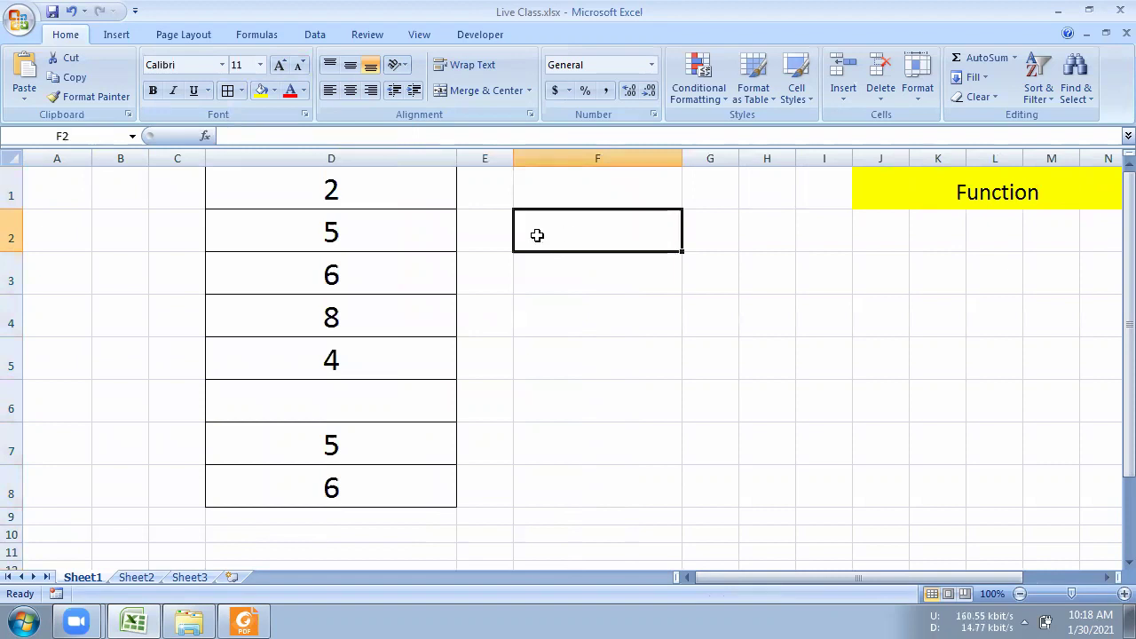
# Step: Insert an AutoSum Sum formula in F2 that totals the range D1:D8
pyautogui.click(256, 33)
pyautogui.click(80, 98)
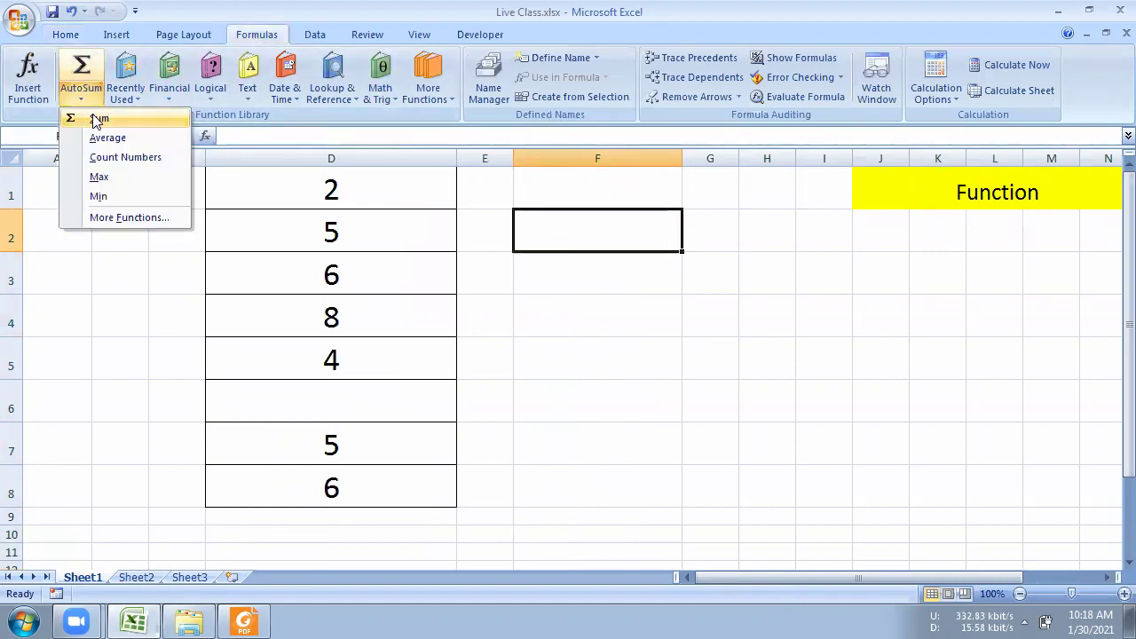
pyautogui.click(97, 119)
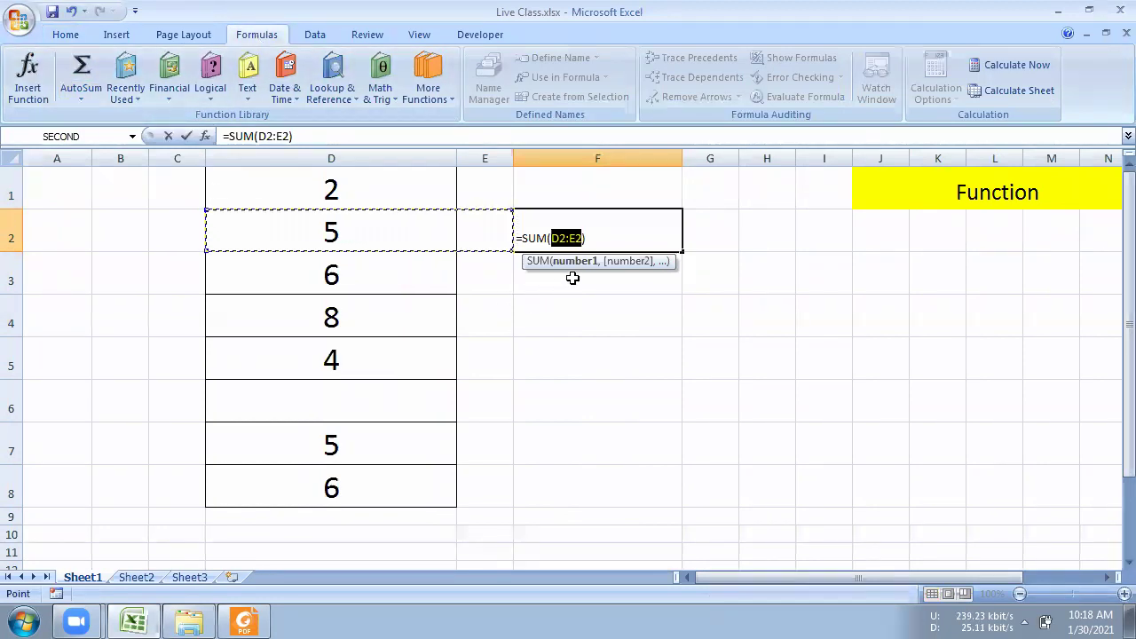
pyautogui.moveTo(343, 189); pyautogui.dragTo(346, 491)
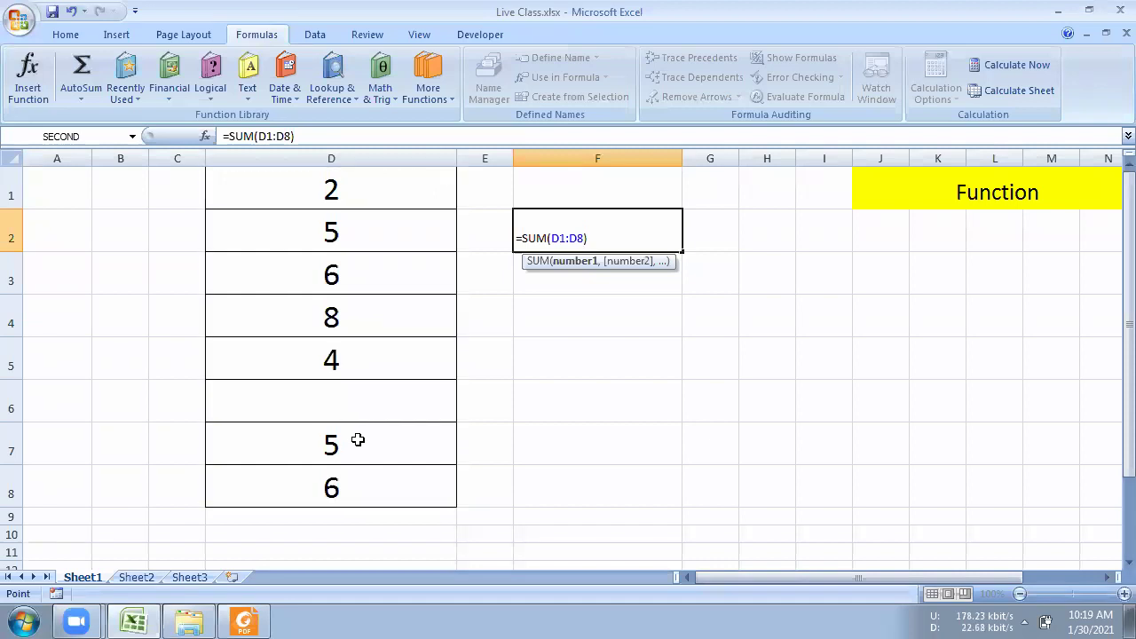
pyautogui.press('Return')
# Step: Format F2:F8 with centred text, borders around all cells and font size 28
pyautogui.click(626, 235)
pyautogui.moveTo(626, 235); pyautogui.dragTo(631, 480)
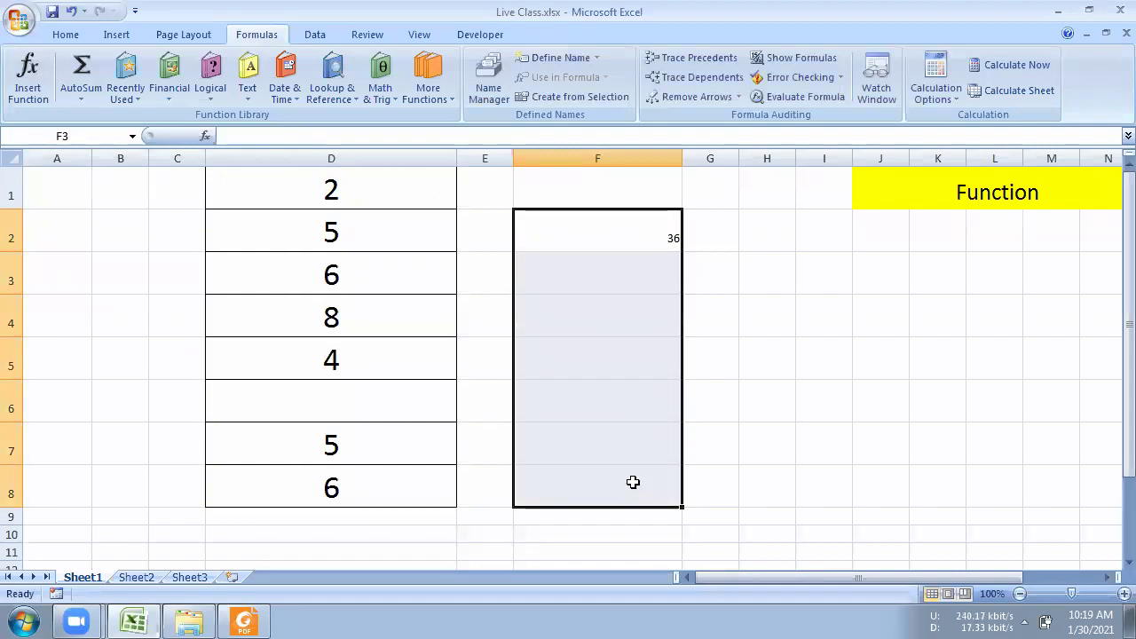
pyautogui.click(73, 35)
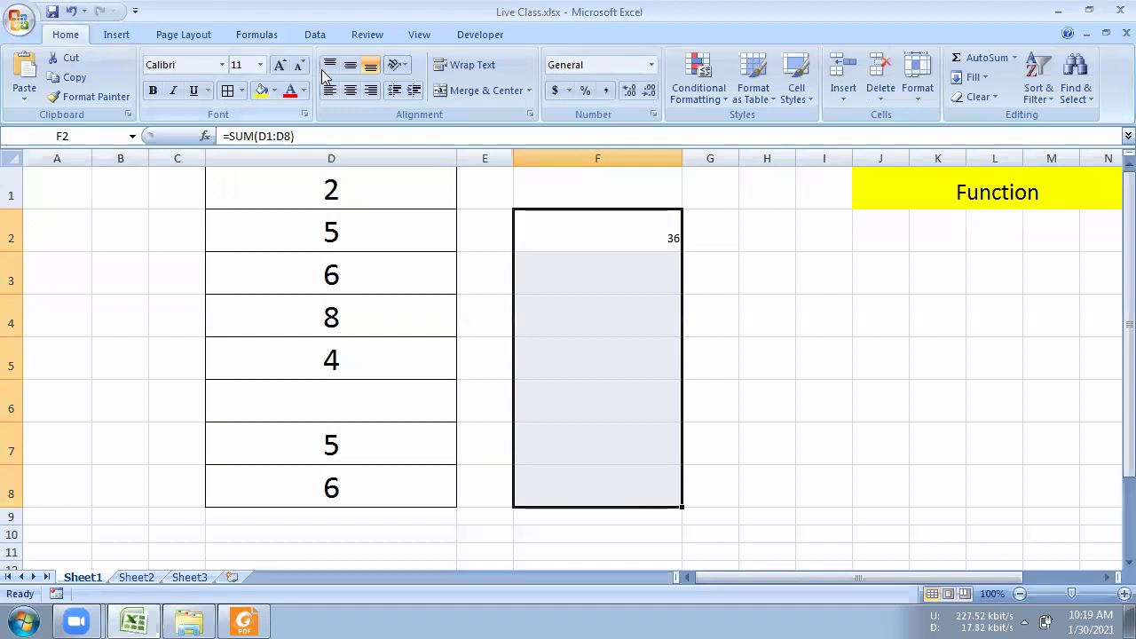
pyautogui.click(350, 90)
pyautogui.click(234, 91)
pyautogui.click(276, 69)
pyautogui.click(276, 70)
pyautogui.click(275, 69)
pyautogui.click(276, 70)
pyautogui.click(275, 70)
pyautogui.click(275, 69)
pyautogui.click(275, 70)
pyautogui.click(277, 68)
pyautogui.click(277, 69)
pyautogui.click(277, 68)
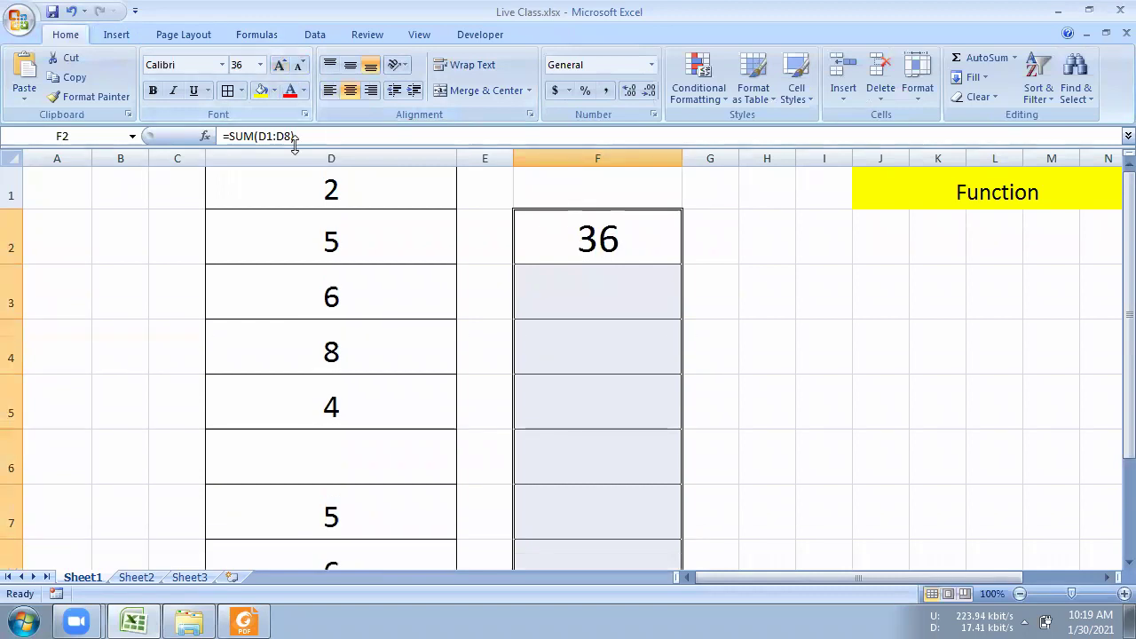
pyautogui.click(301, 68)
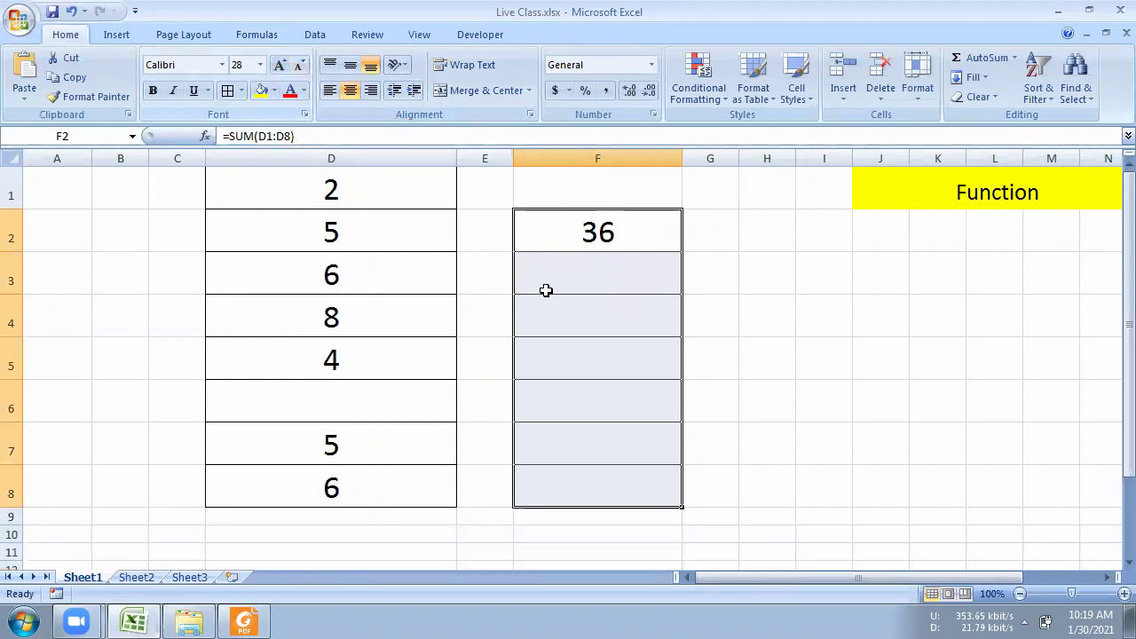
# Step: Insert an AutoSum Average formula in F3 that covers the range D1:D8
pyautogui.click(568, 278)
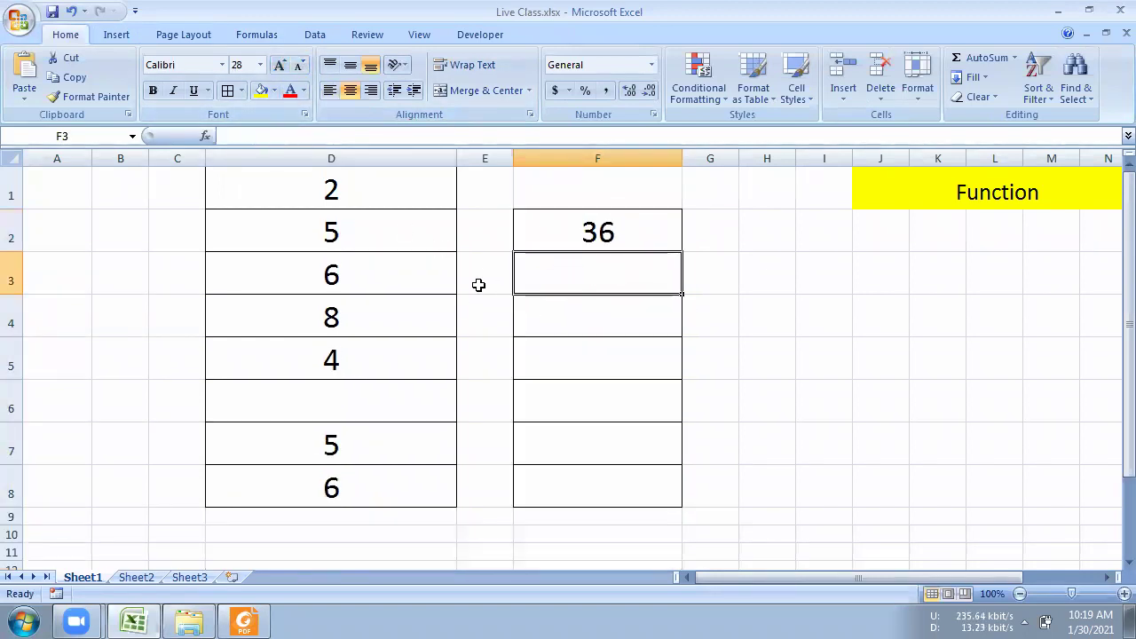
pyautogui.click(258, 39)
pyautogui.click(85, 99)
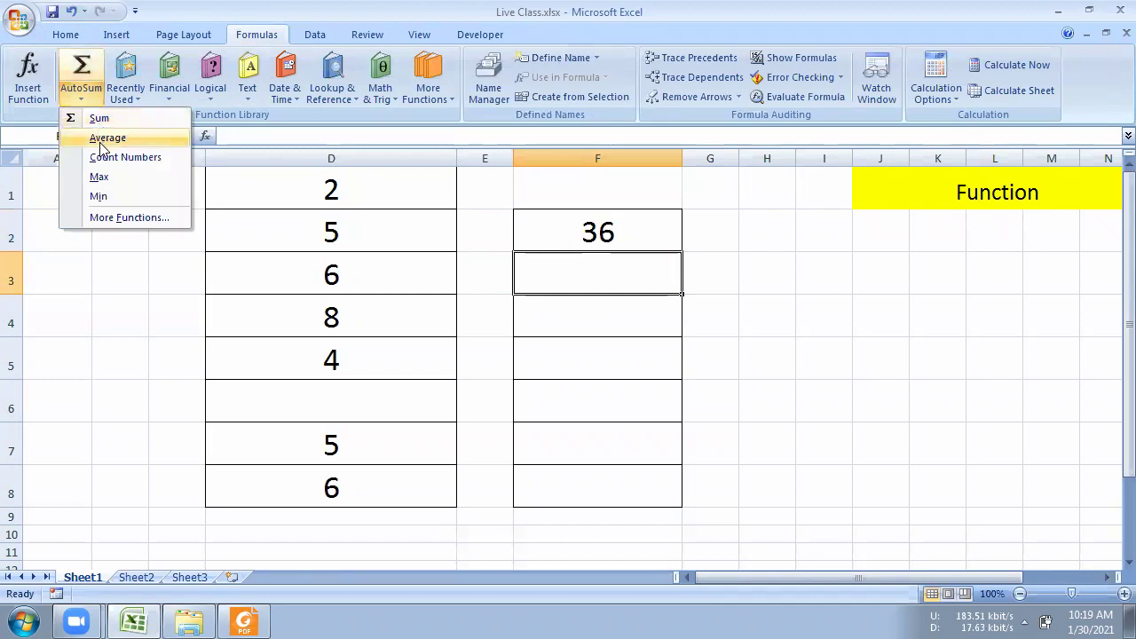
pyautogui.click(105, 139)
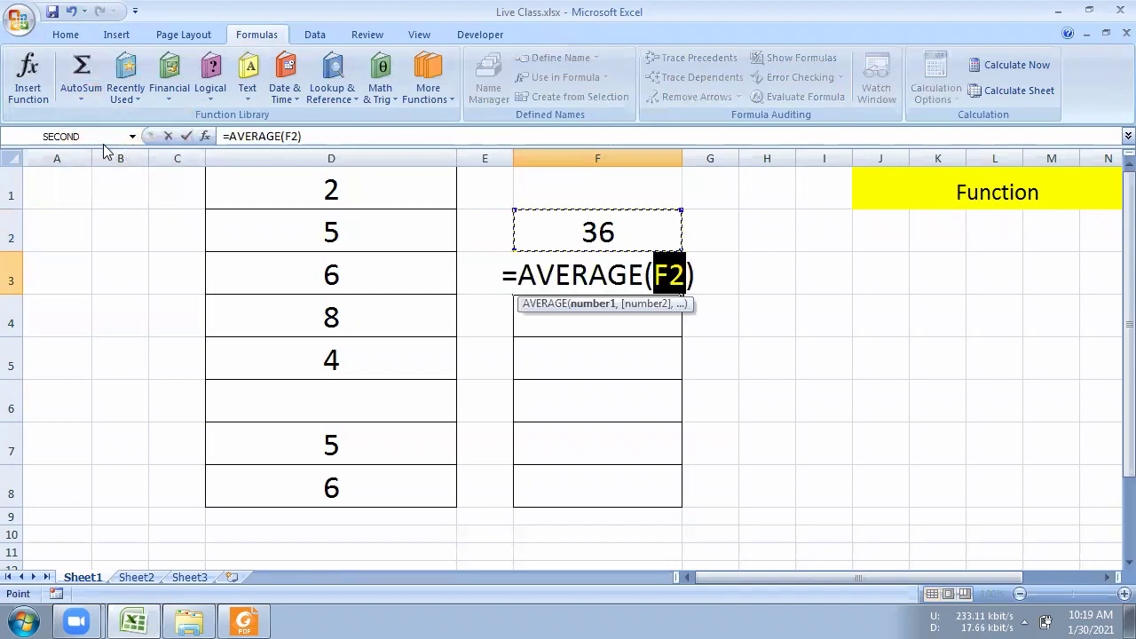
pyautogui.moveTo(358, 193); pyautogui.dragTo(350, 482)
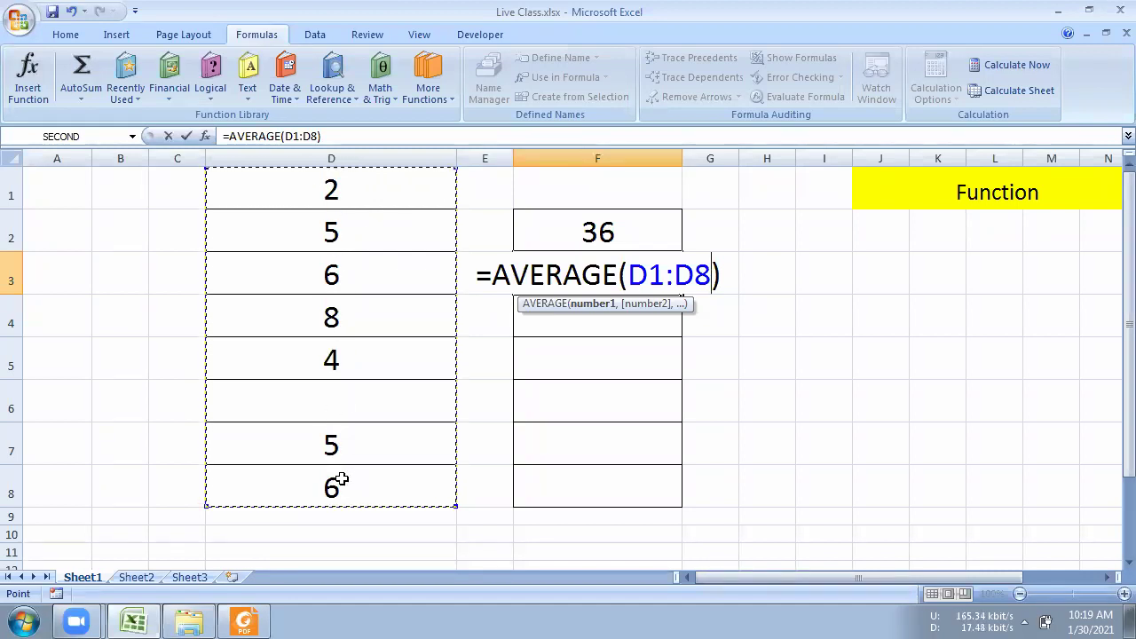
pyautogui.press('Return')
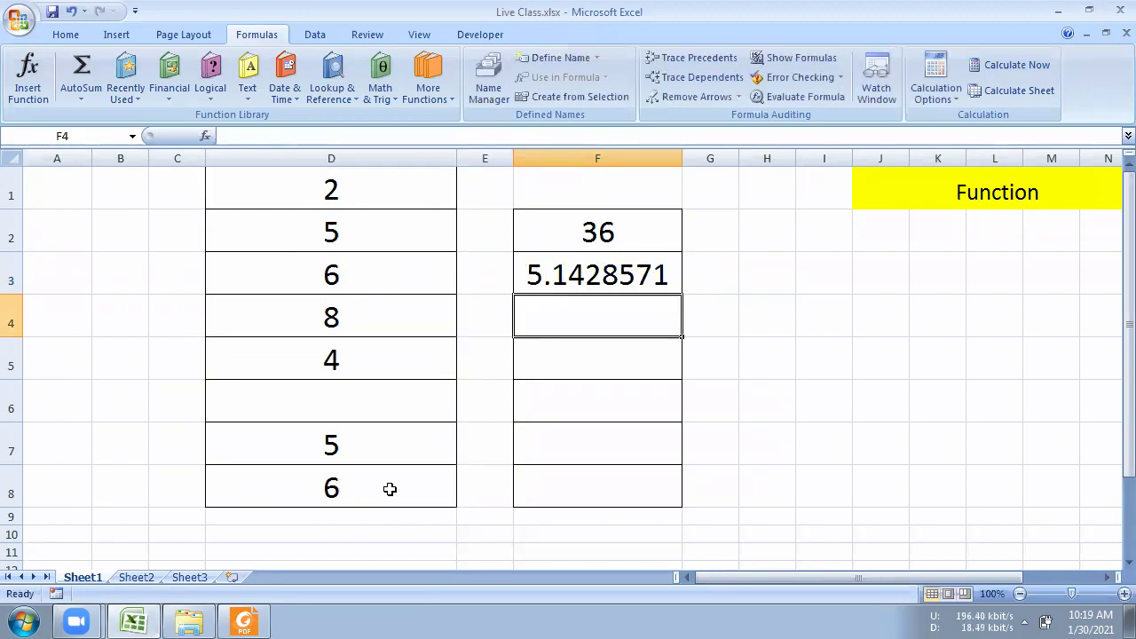
pyautogui.click(538, 277)
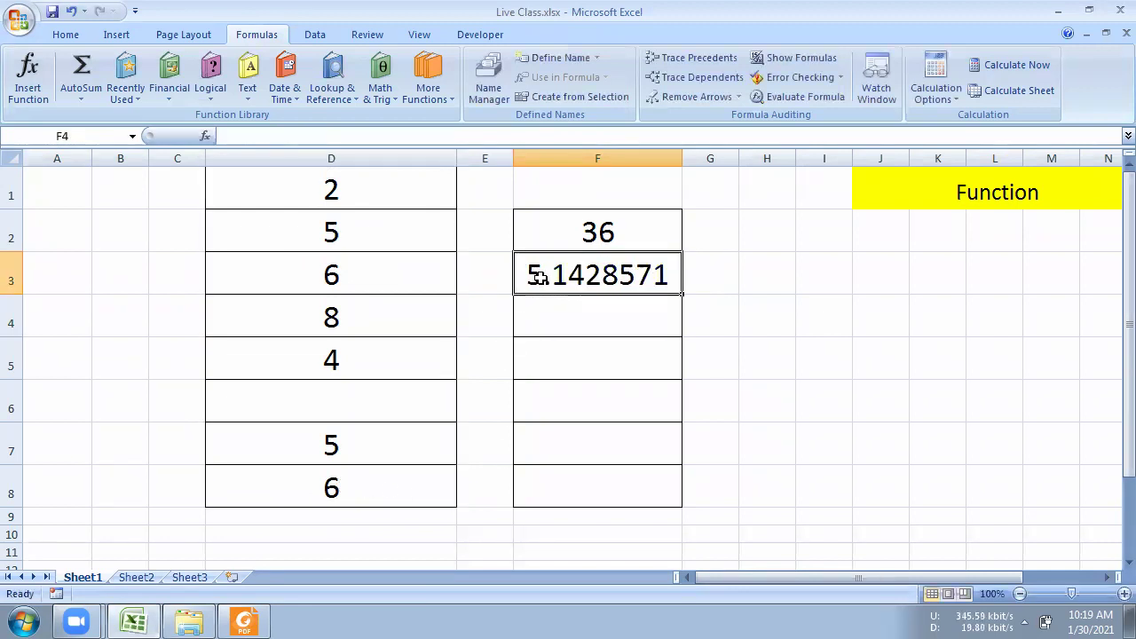
pyautogui.click(569, 315)
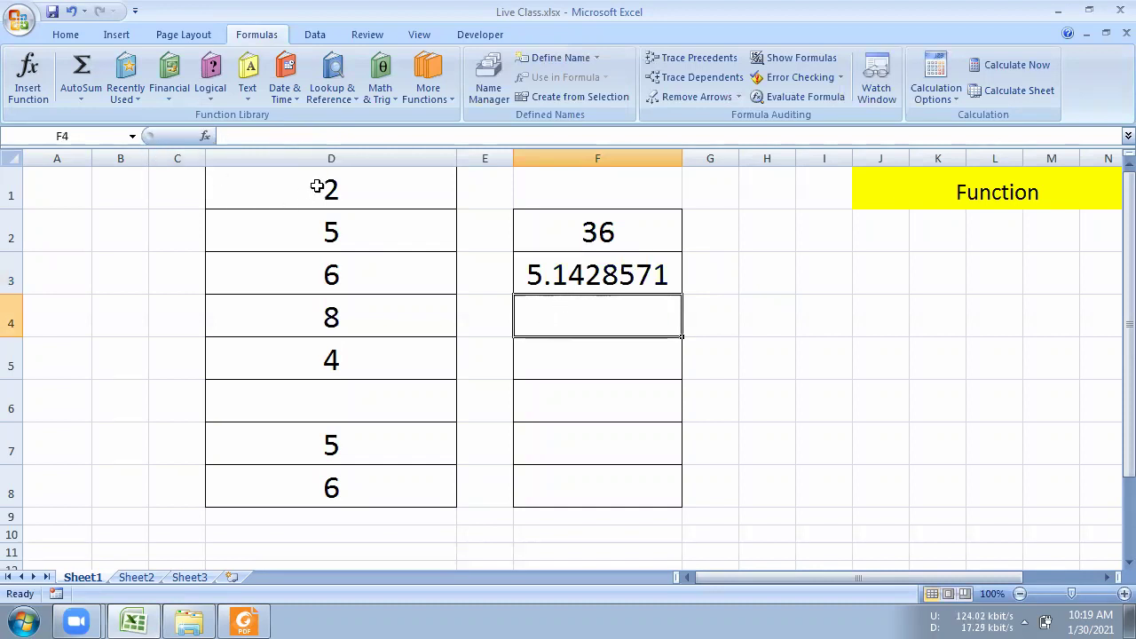
# Step: Insert an AutoSum Count Numbers formula in F4 that covers the range D1:D8
pyautogui.moveTo(304, 200); pyautogui.dragTo(335, 468)
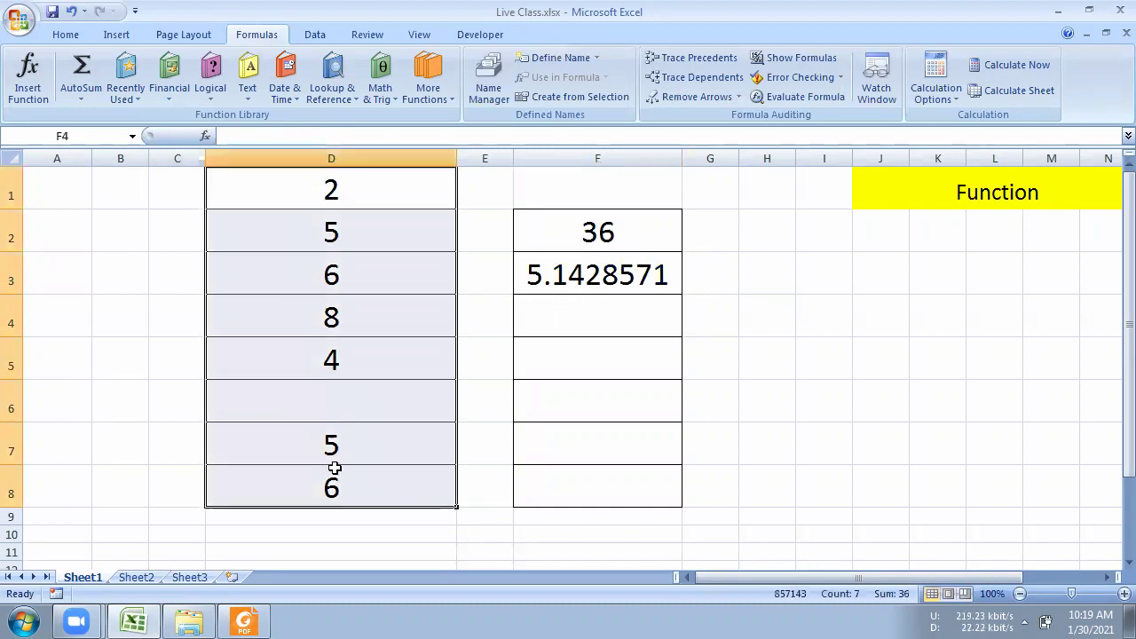
pyautogui.click(577, 298)
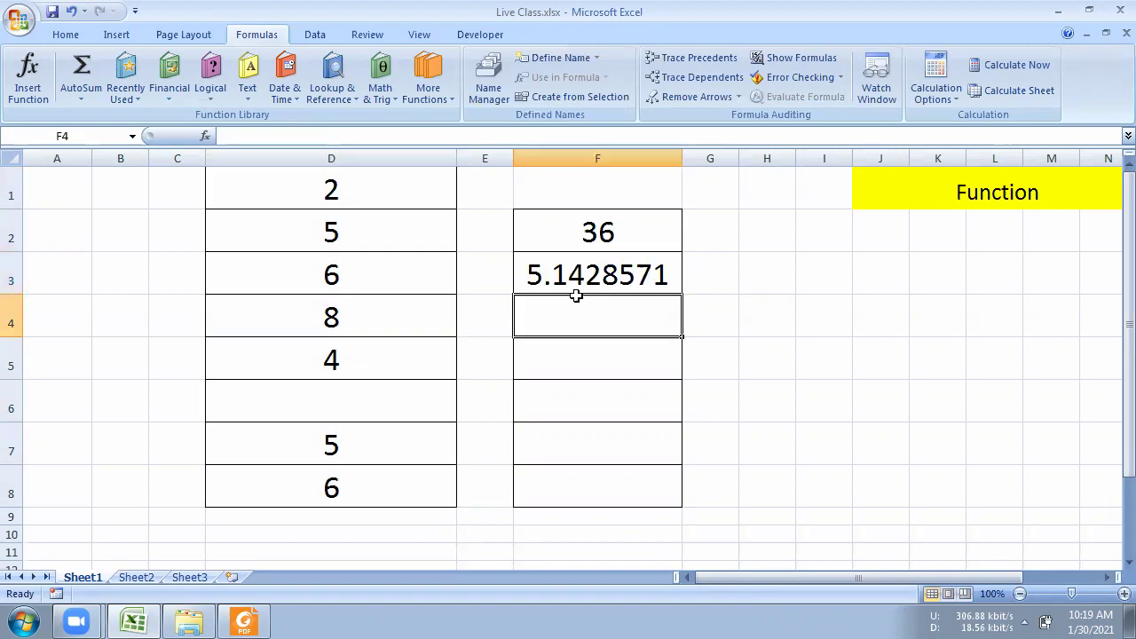
pyautogui.click(88, 96)
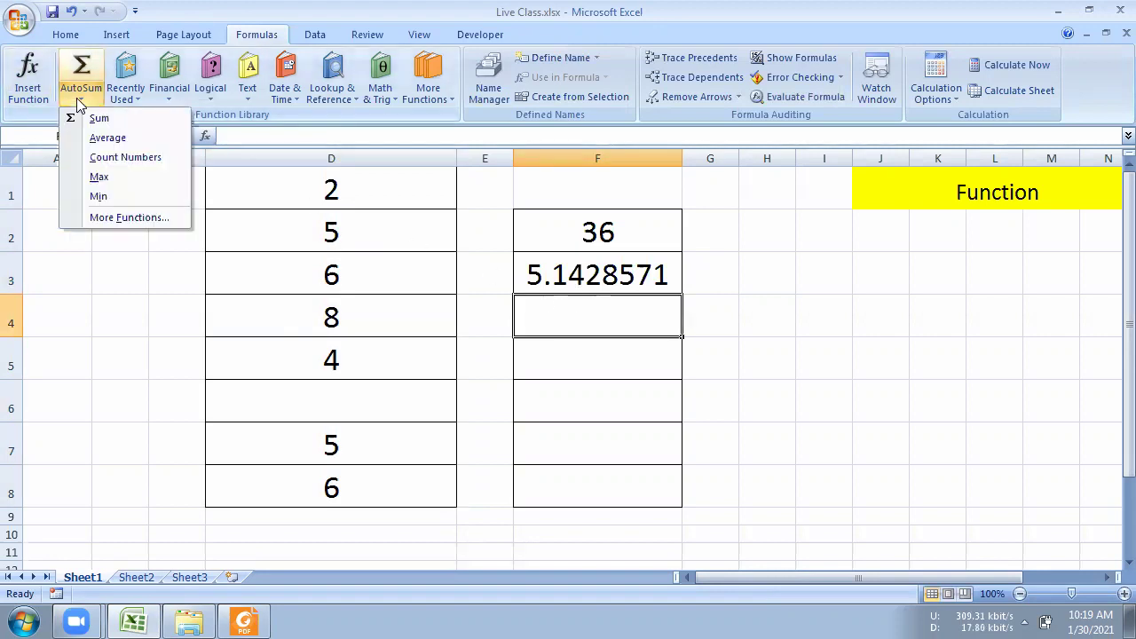
pyautogui.click(124, 158)
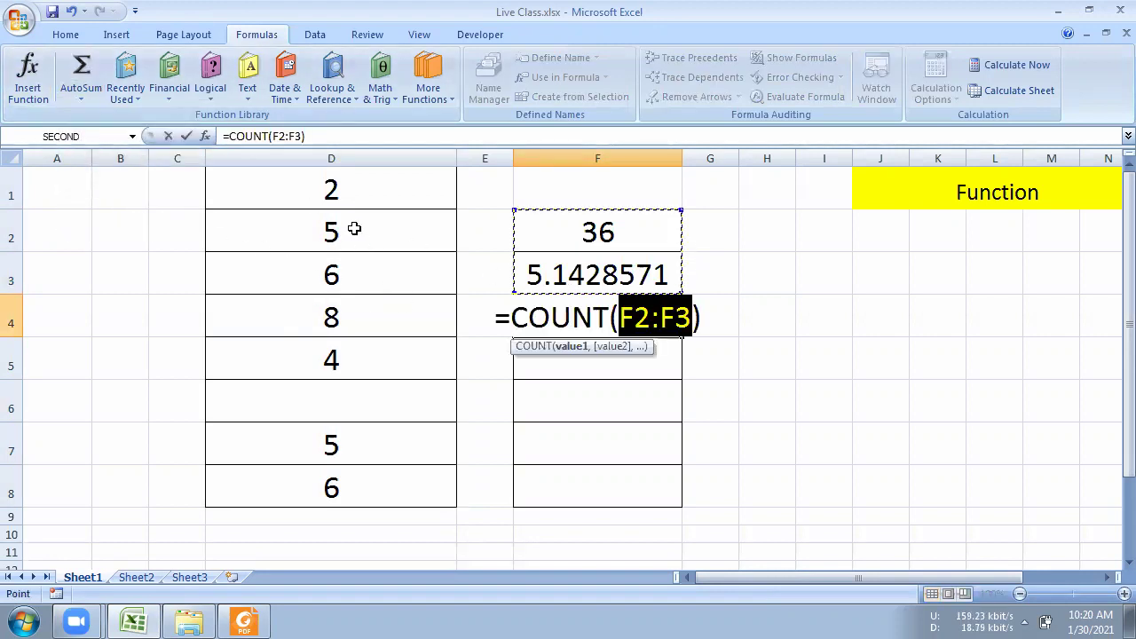
pyautogui.moveTo(345, 189); pyautogui.dragTo(335, 487)
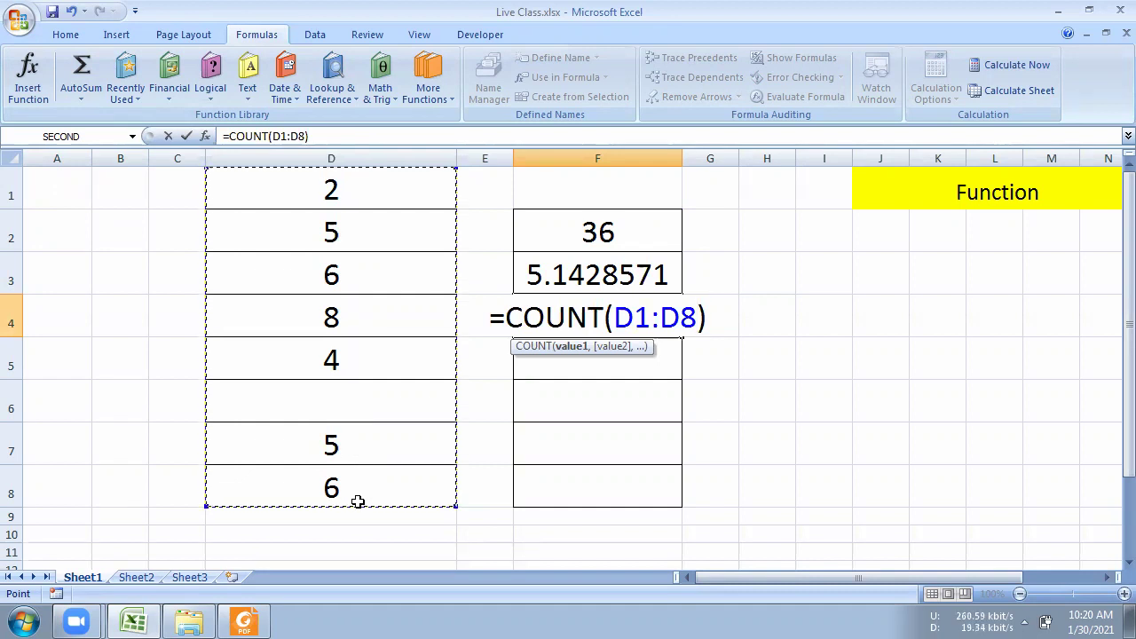
pyautogui.press('Return')
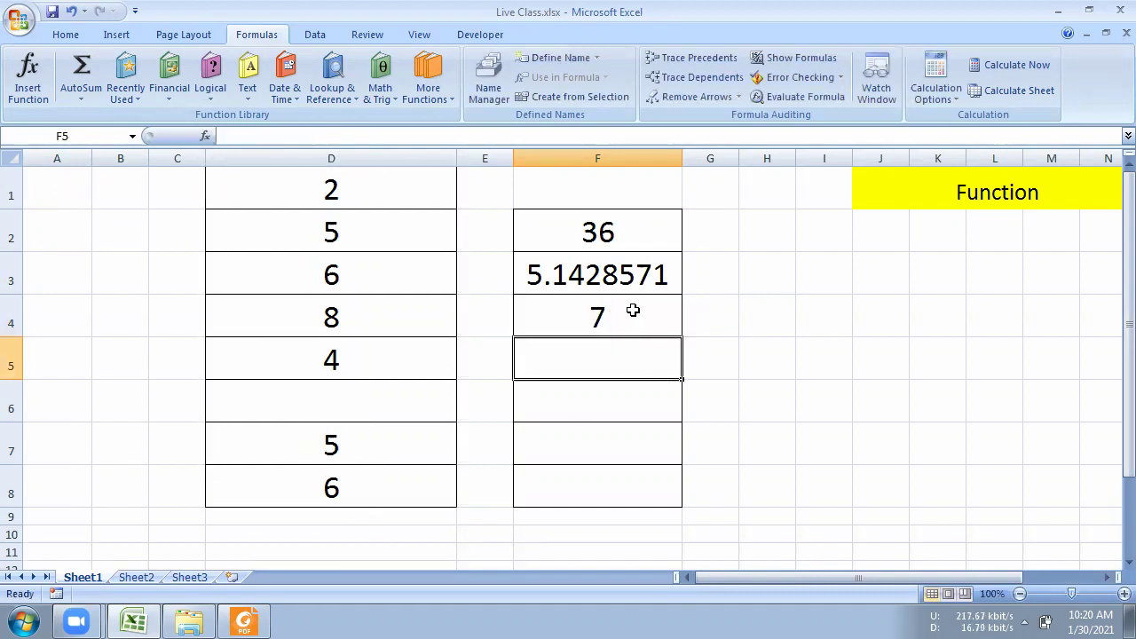
pyautogui.click(632, 312)
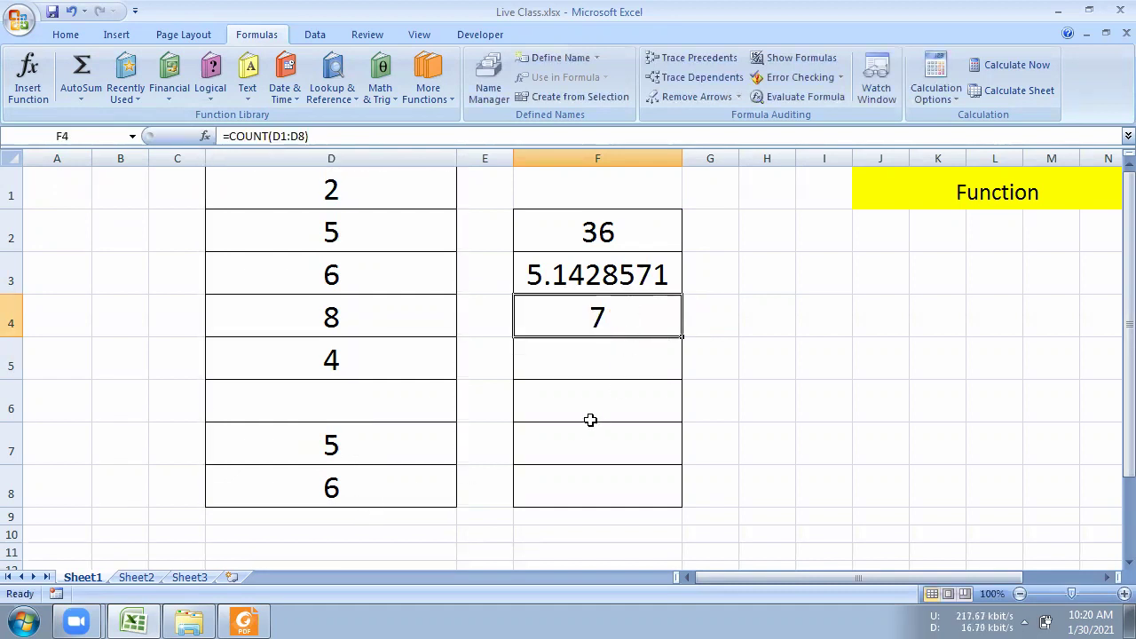
# Step: Clear the value in D1 and check the Count, Sum and Average formulas in F2:F4
pyautogui.click(352, 406)
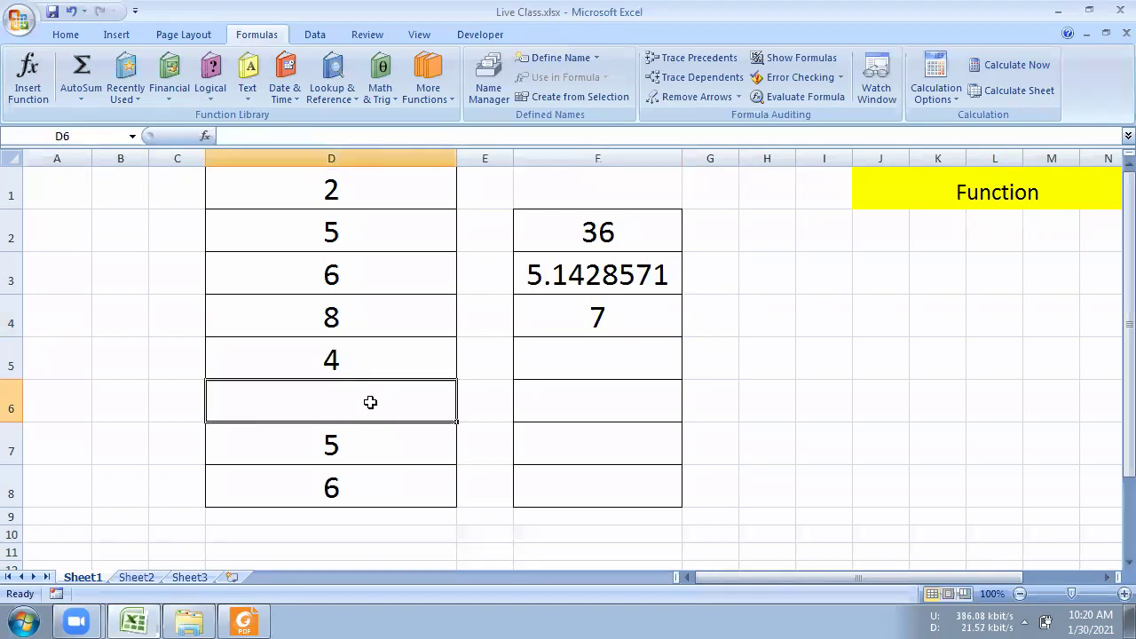
pyautogui.click(345, 358)
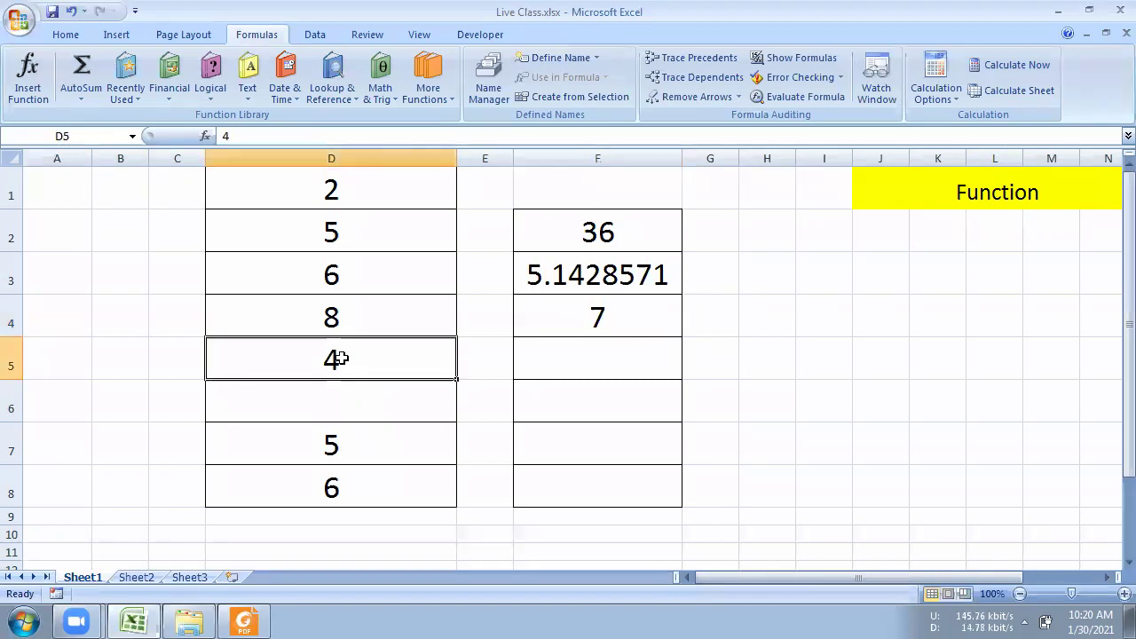
pyautogui.click(341, 197)
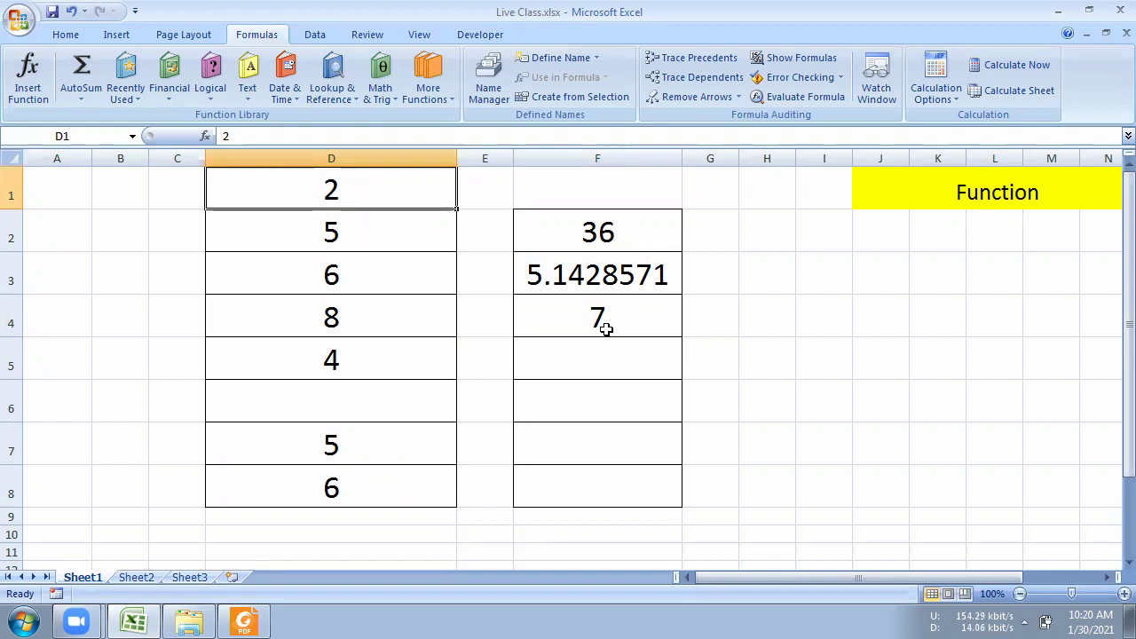
pyautogui.press('Delete')
pyautogui.click(575, 335)
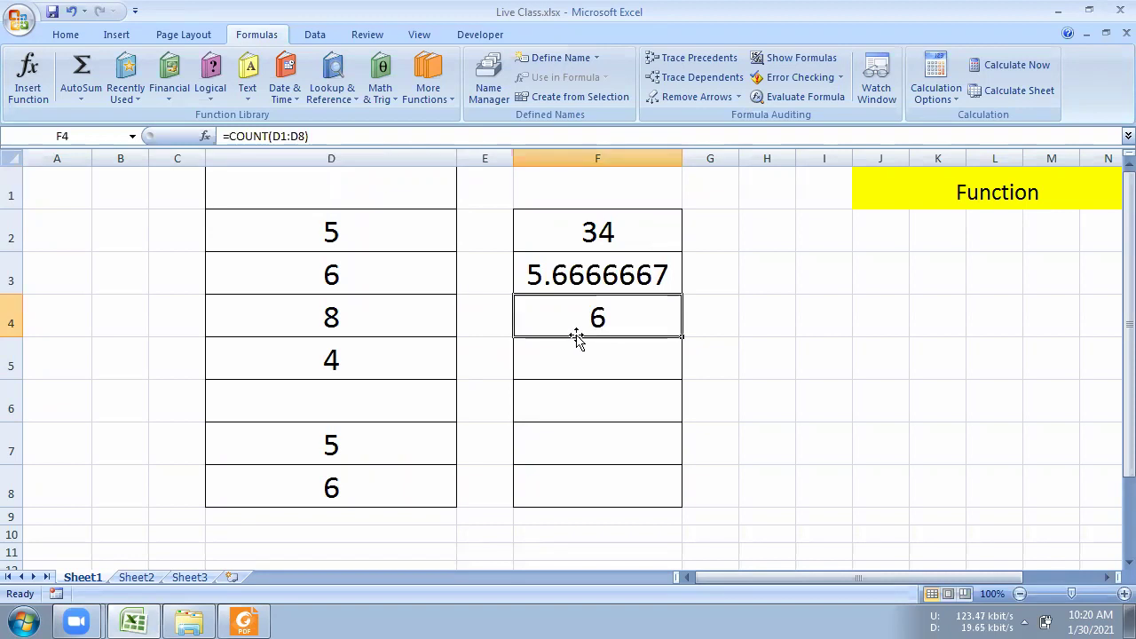
pyautogui.click(593, 242)
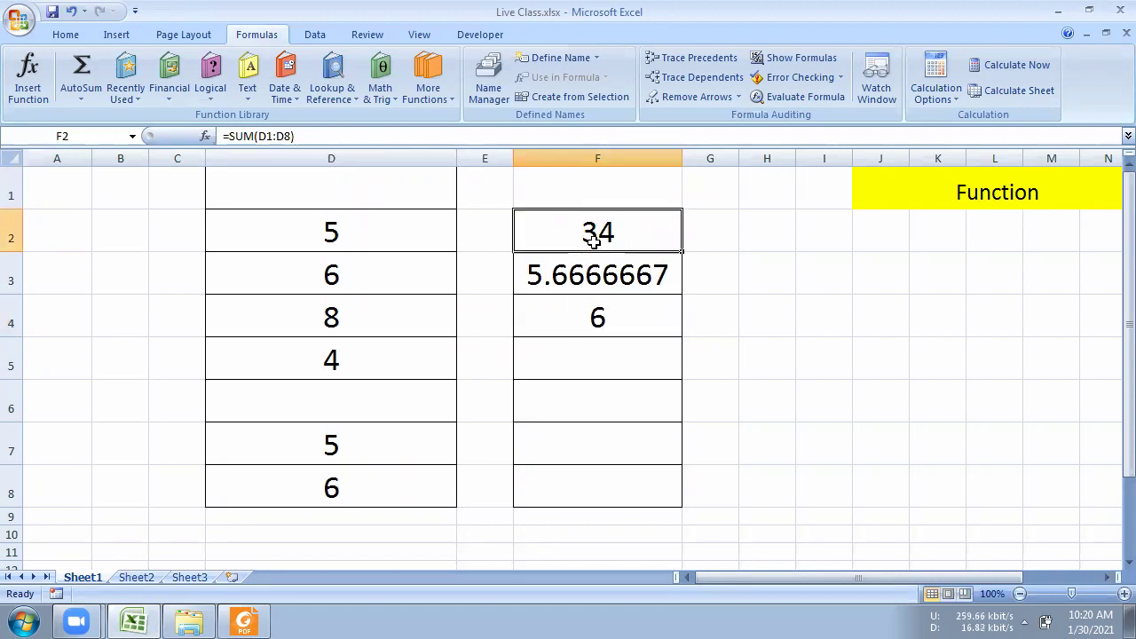
pyautogui.click(552, 283)
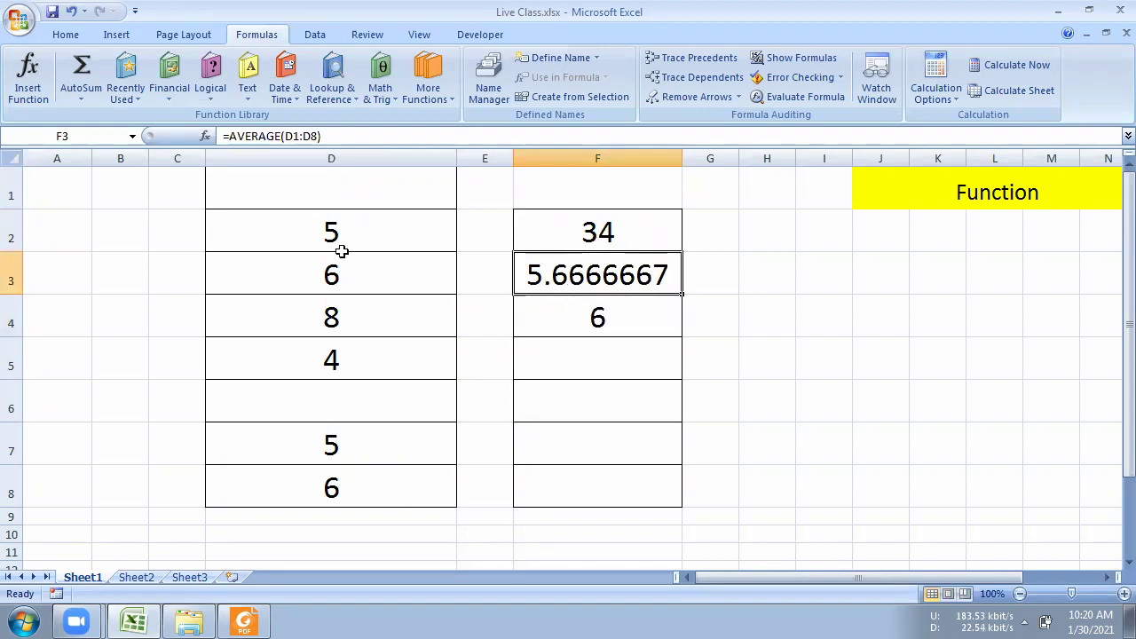
# Step: Enter 2 back into the emptied cell D1
pyautogui.click(299, 174)
pyautogui.write('2')
pyautogui.press('Return')
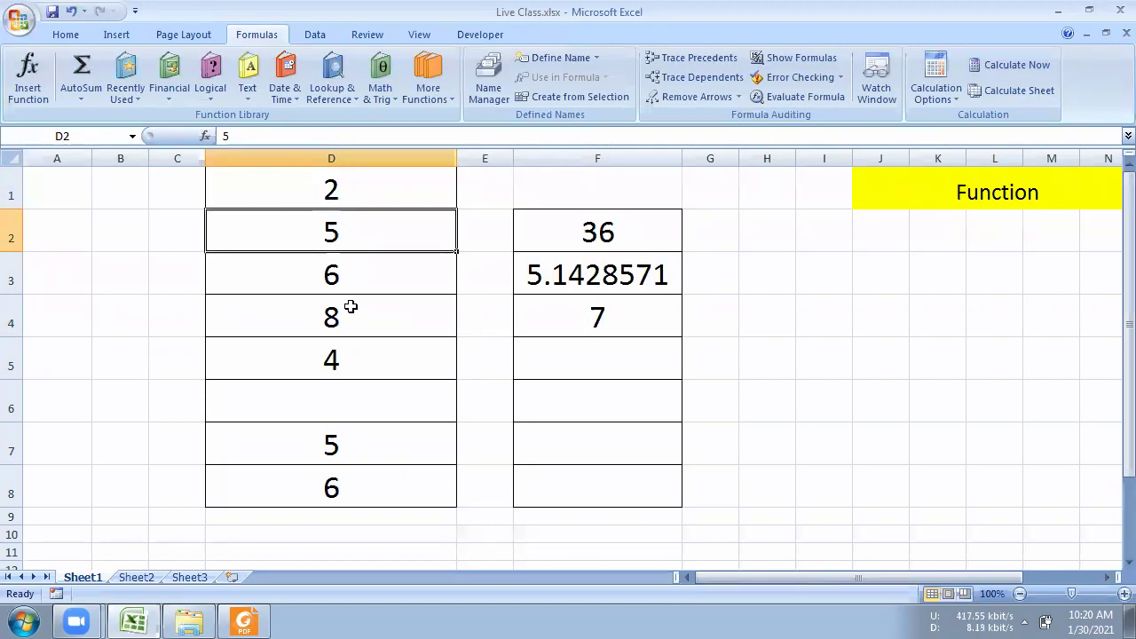
# Step: Insert an AutoSum Max formula in F5 that covers the range D1:D8
pyautogui.click(574, 362)
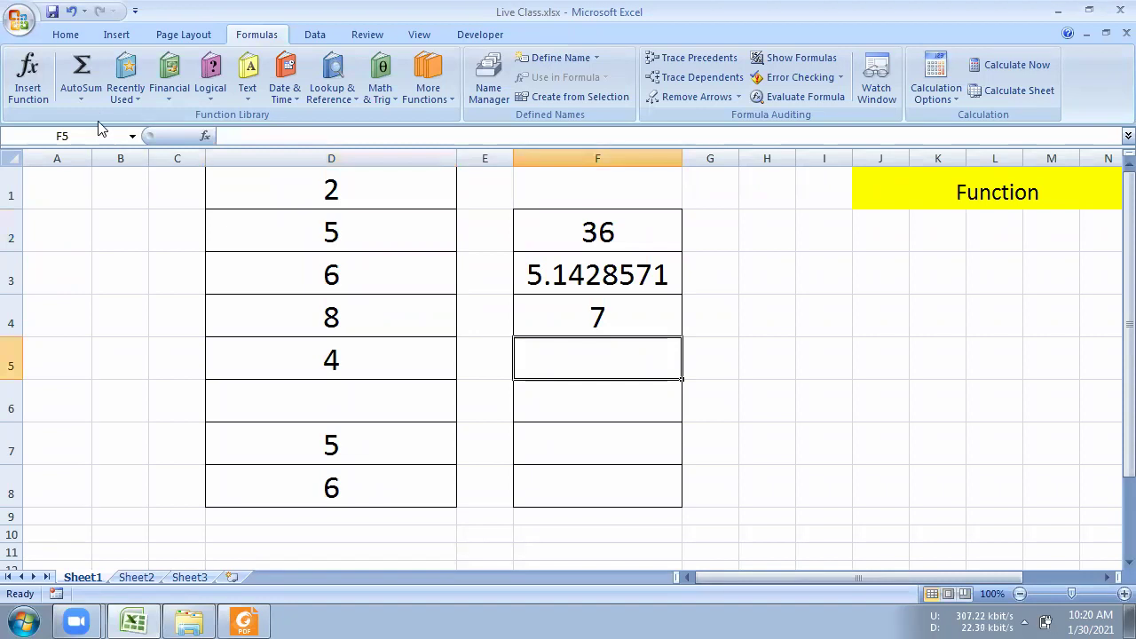
pyautogui.click(89, 99)
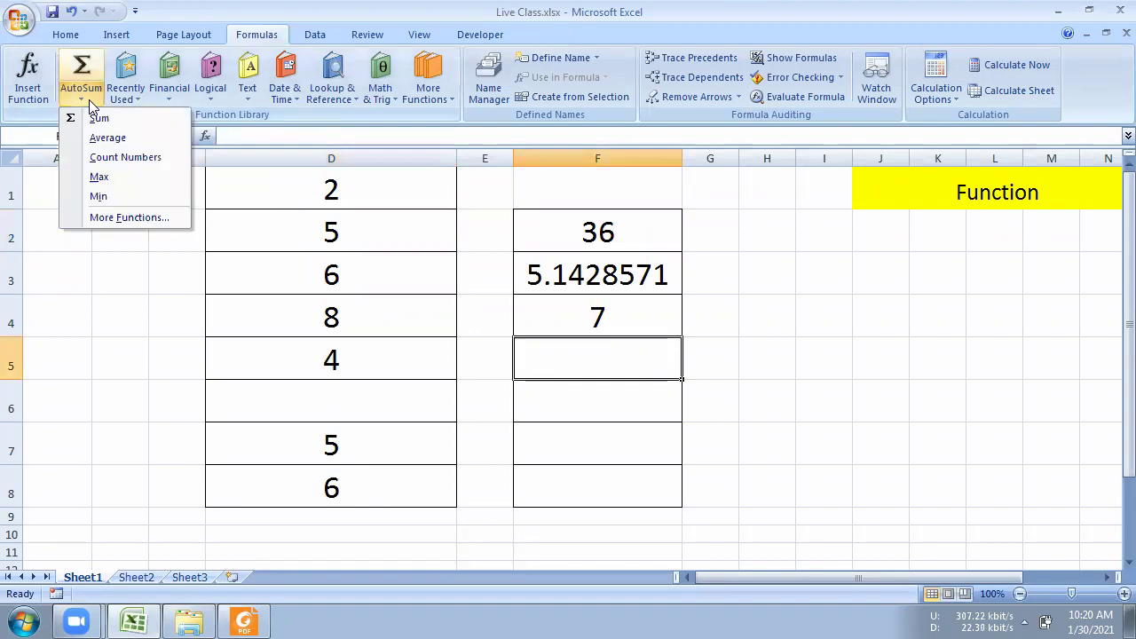
pyautogui.click(101, 178)
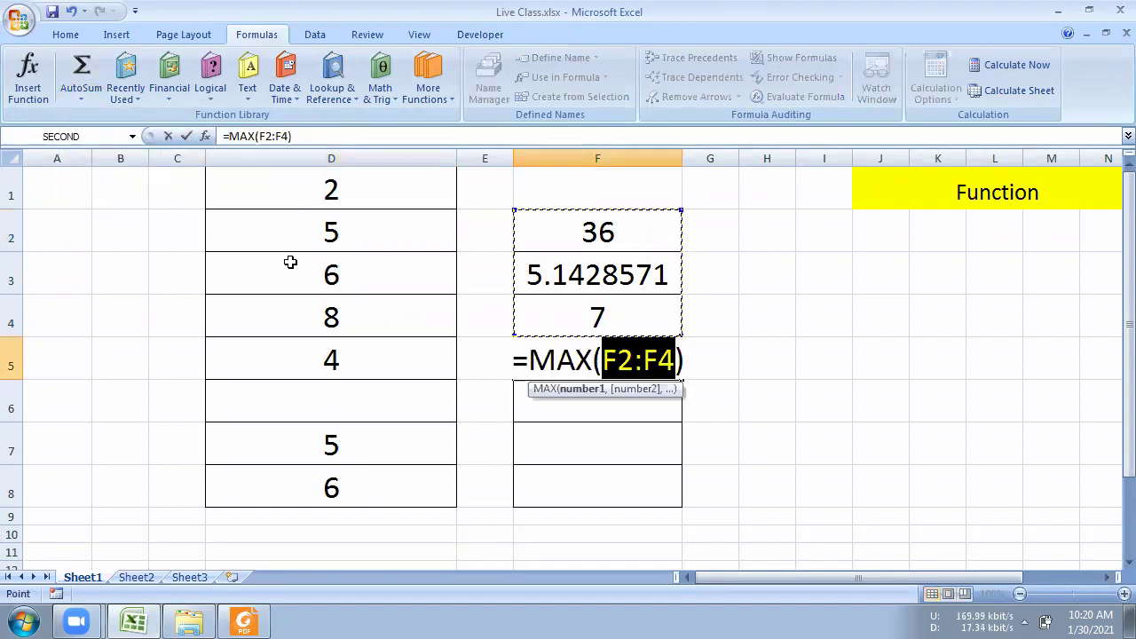
pyautogui.moveTo(330, 189); pyautogui.dragTo(330, 488)
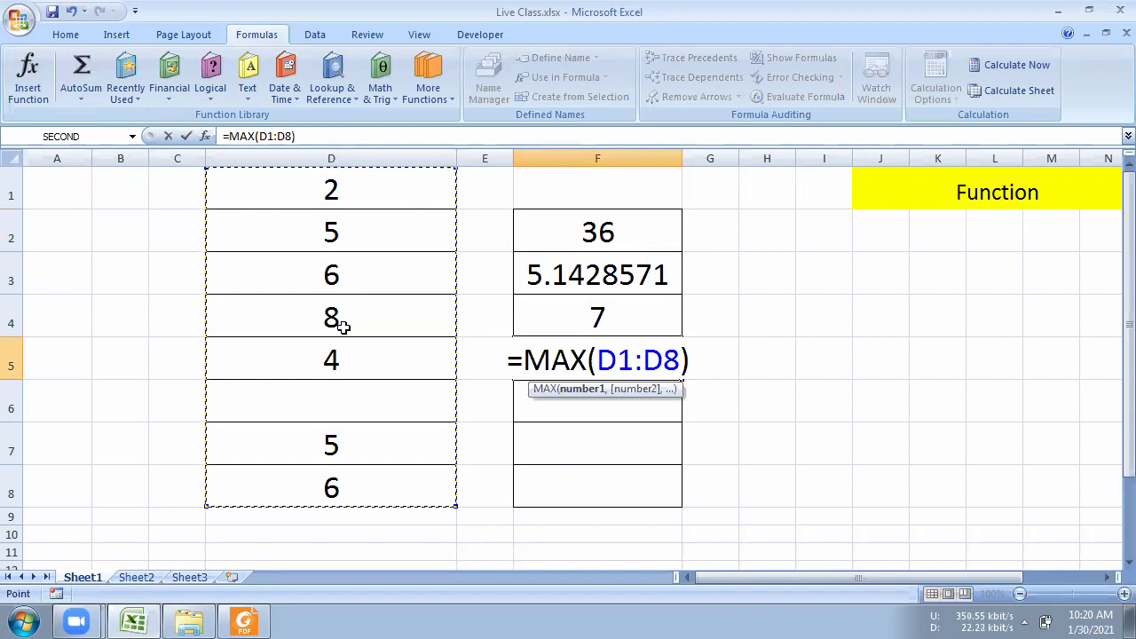
pyautogui.press('Return')
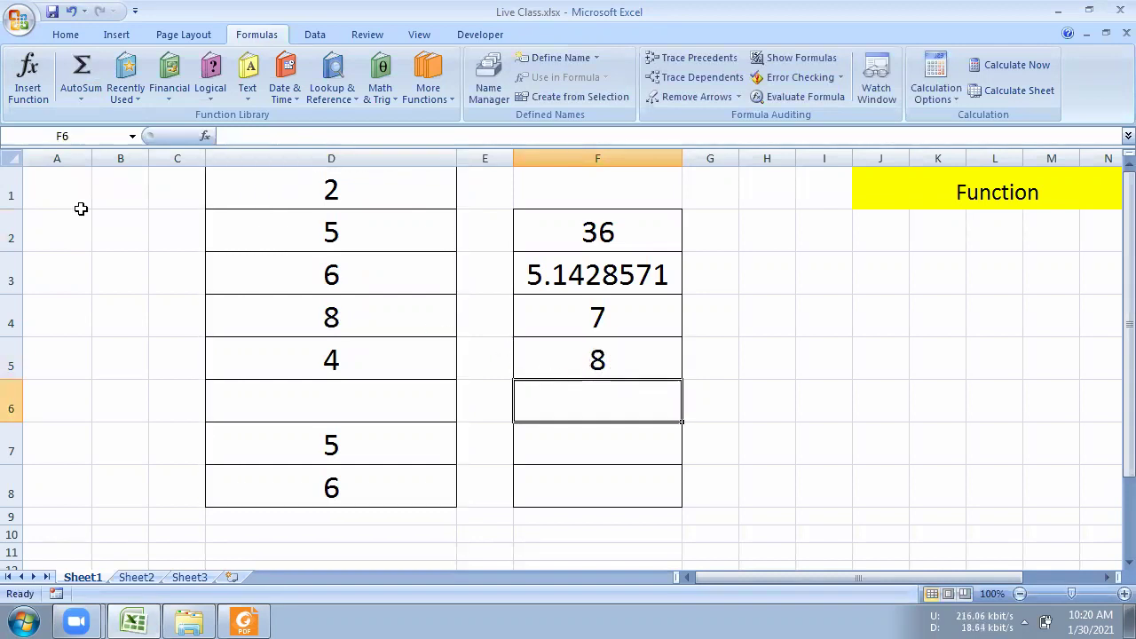
# Step: Insert an AutoSum Min formula in F6 for the range D1:D8 and review the results in F2:F6
pyautogui.click(80, 97)
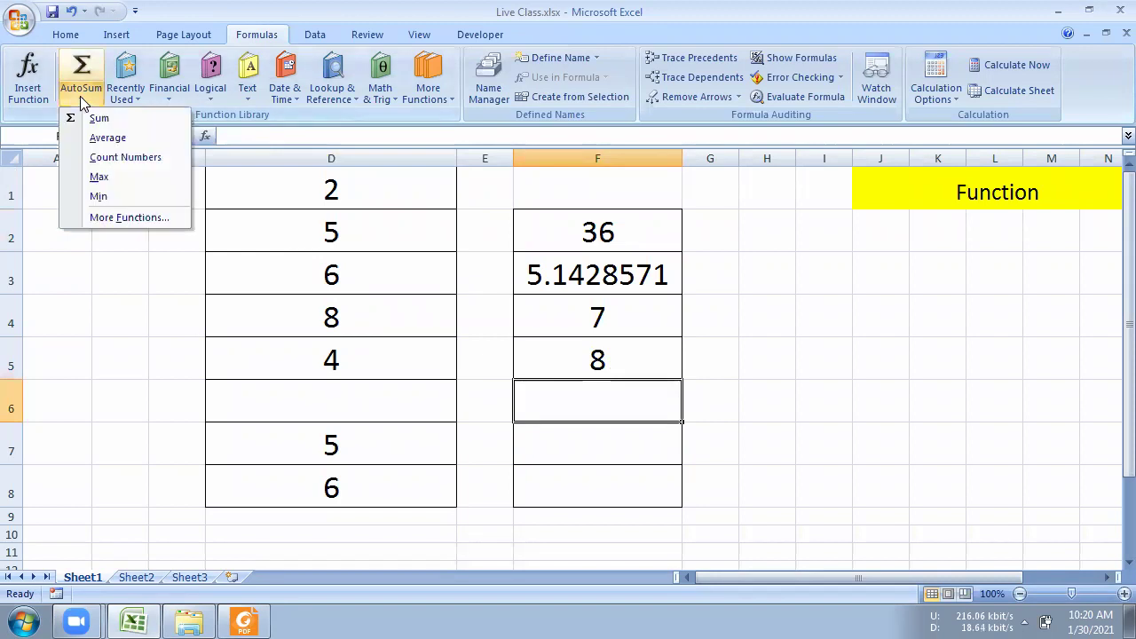
pyautogui.click(98, 196)
pyautogui.moveTo(340, 189); pyautogui.dragTo(336, 488)
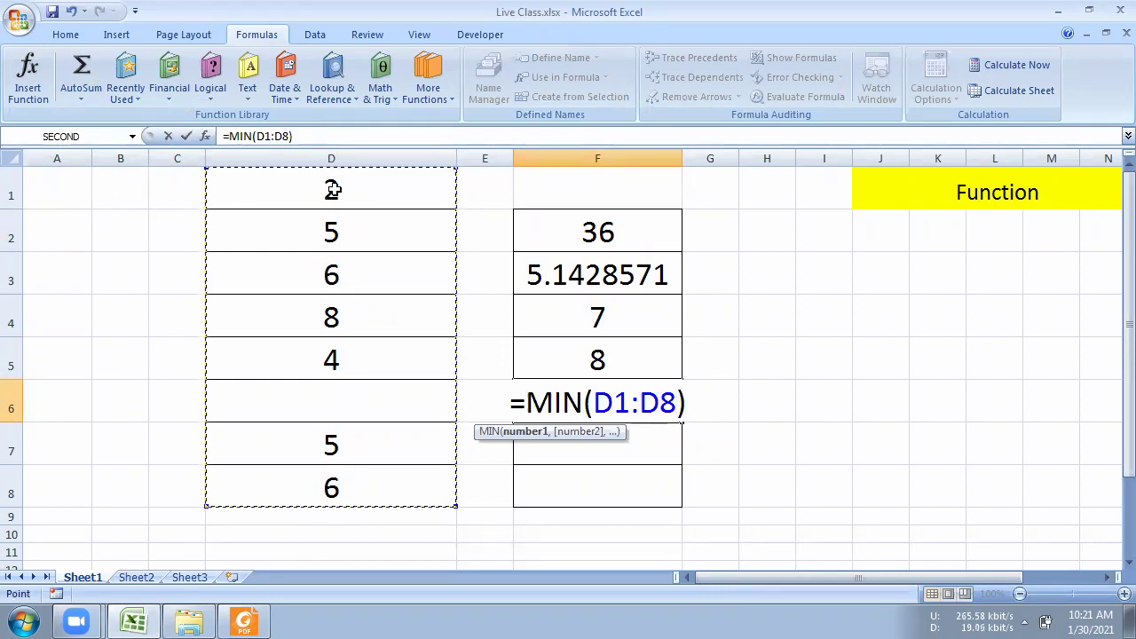
pyautogui.press('Return')
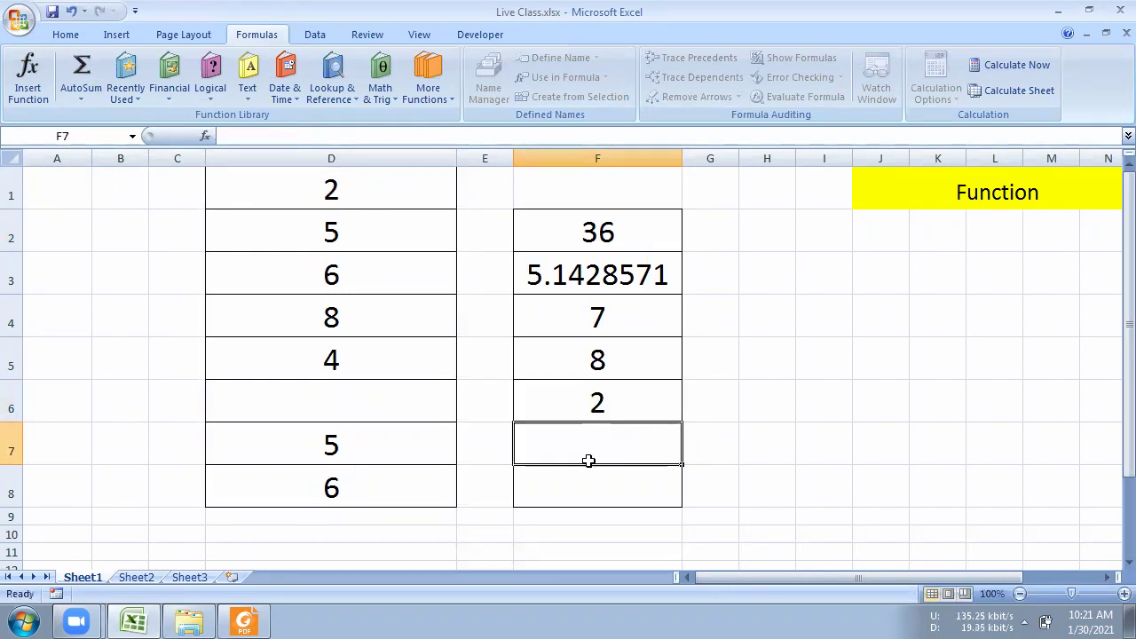
pyautogui.click(616, 406)
pyautogui.moveTo(616, 406); pyautogui.dragTo(619, 246)
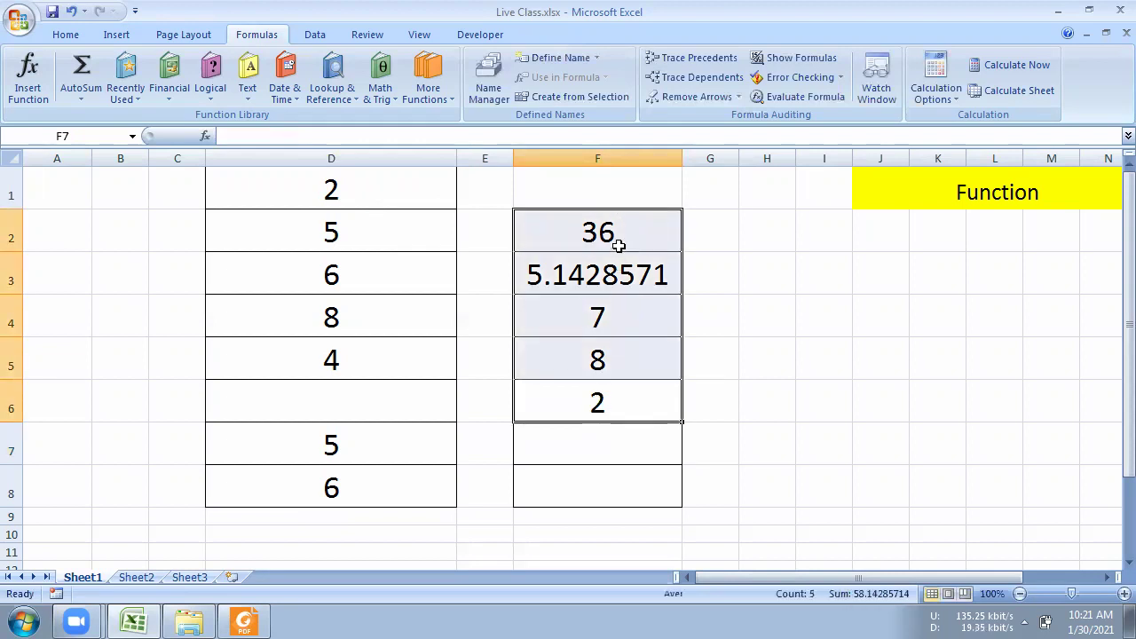
pyautogui.click(623, 458)
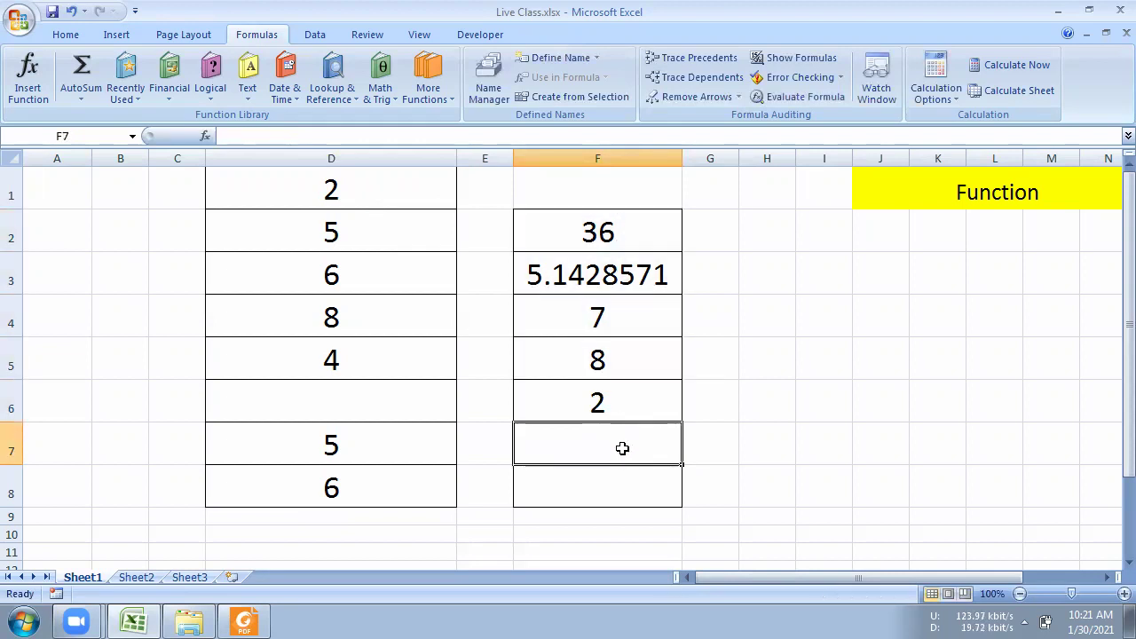
# Step: Enter 34 in G2, beside the Sum result in F2
pyautogui.click(330, 193)
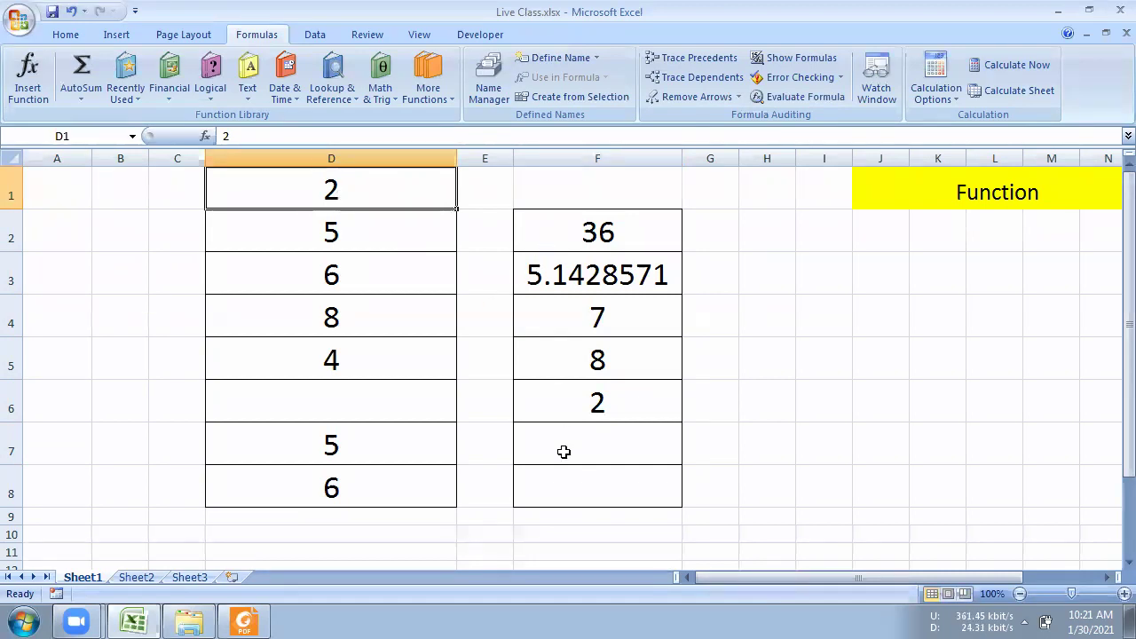
pyautogui.click(565, 220)
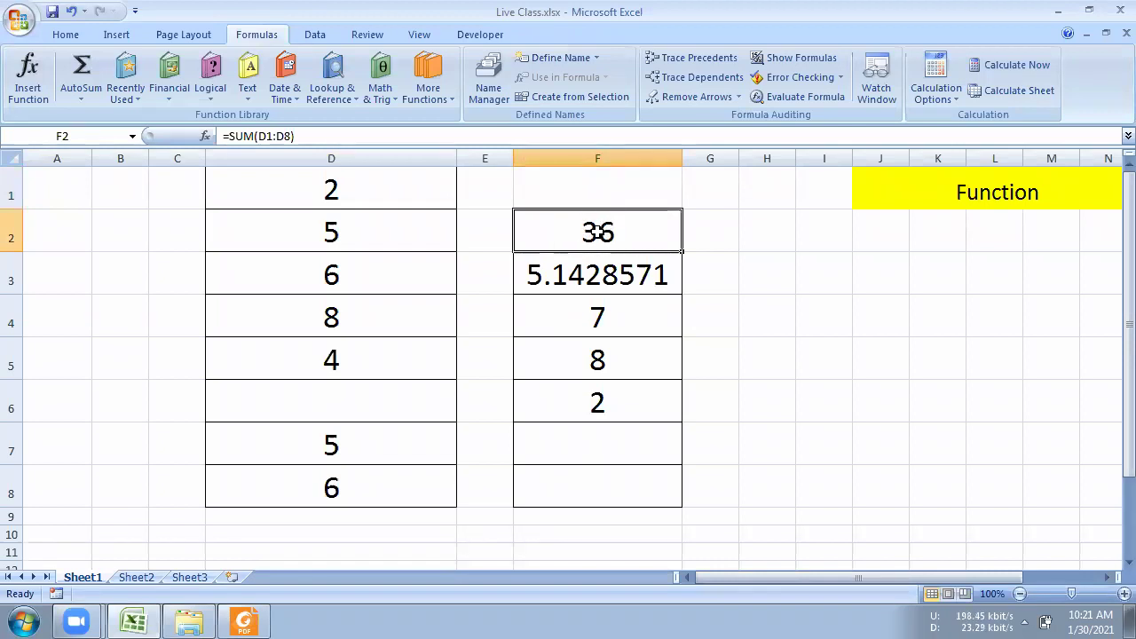
pyautogui.click(720, 235)
pyautogui.write('34')
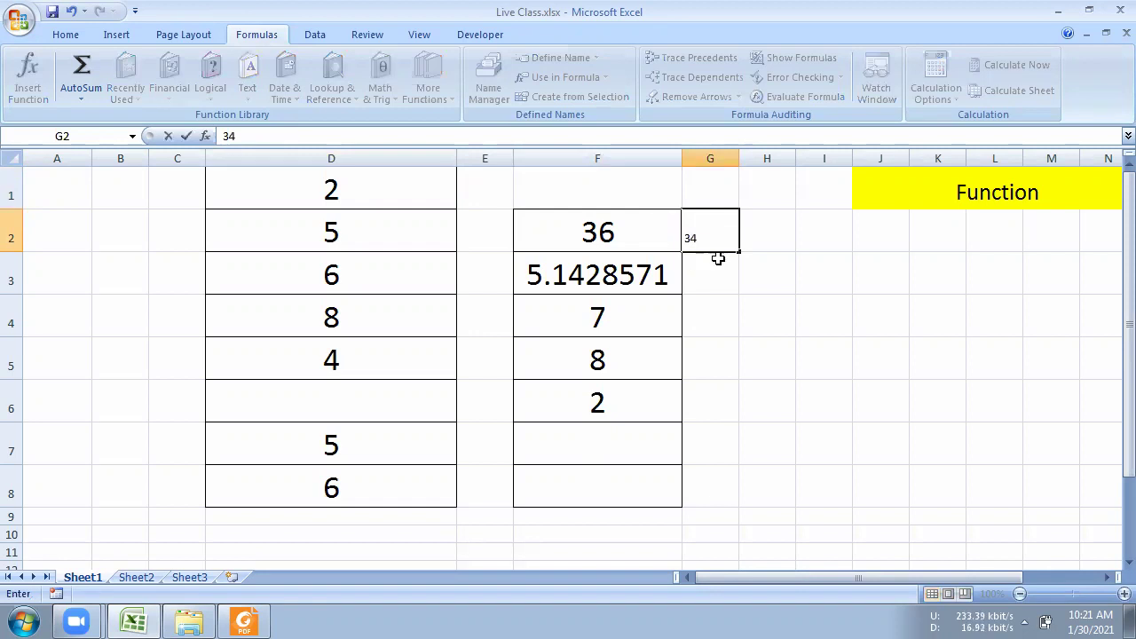
pyautogui.press('Return')
# Step: Format G2:G6 with font size 24 and centred text
pyautogui.moveTo(711, 243); pyautogui.dragTo(694, 407)
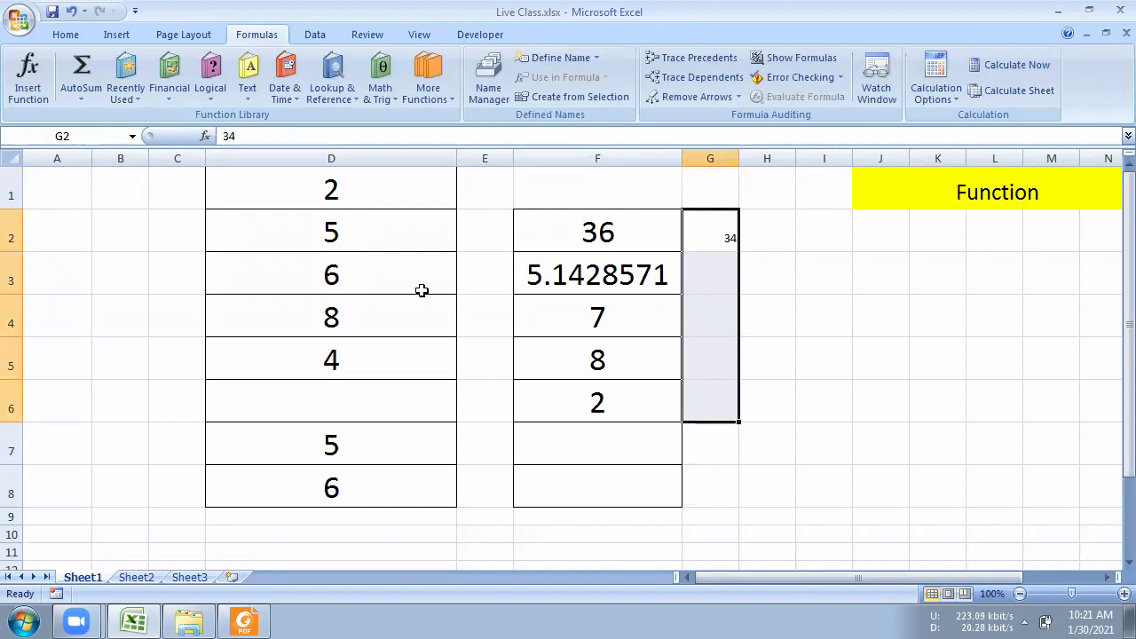
pyautogui.click(64, 34)
pyautogui.click(281, 66)
pyautogui.click(281, 66)
pyautogui.click(280, 66)
pyautogui.click(280, 66)
pyautogui.click(280, 66)
pyautogui.click(281, 67)
pyautogui.click(280, 67)
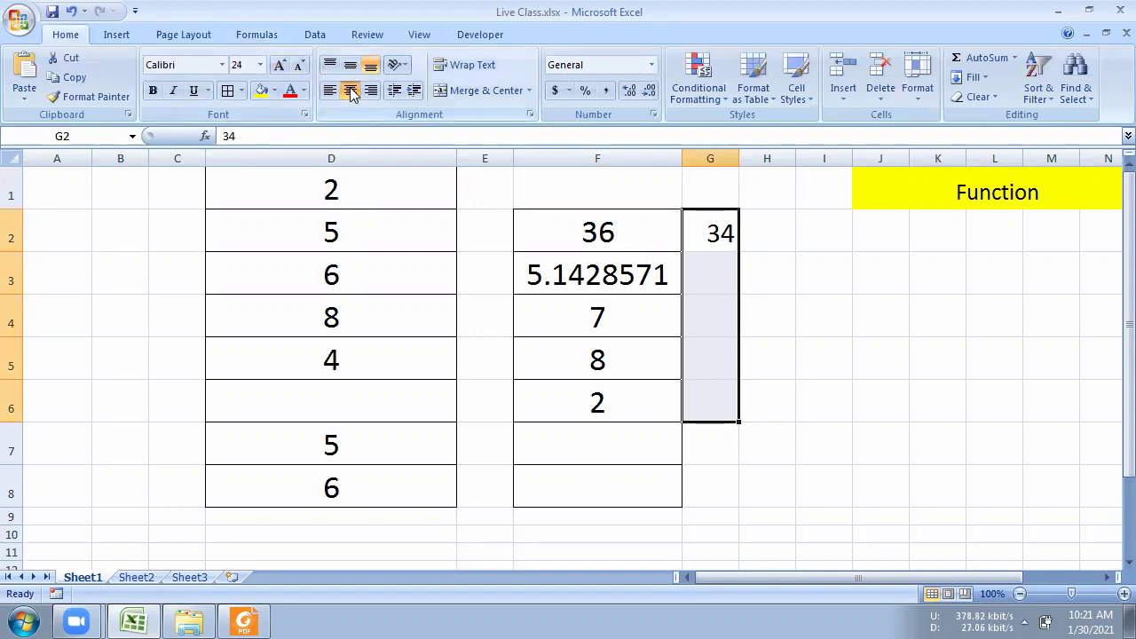
pyautogui.click(352, 92)
# Step: Enter 6 in G4 beside the Count result and 8 in G5 beside the Max result
pyautogui.click(704, 285)
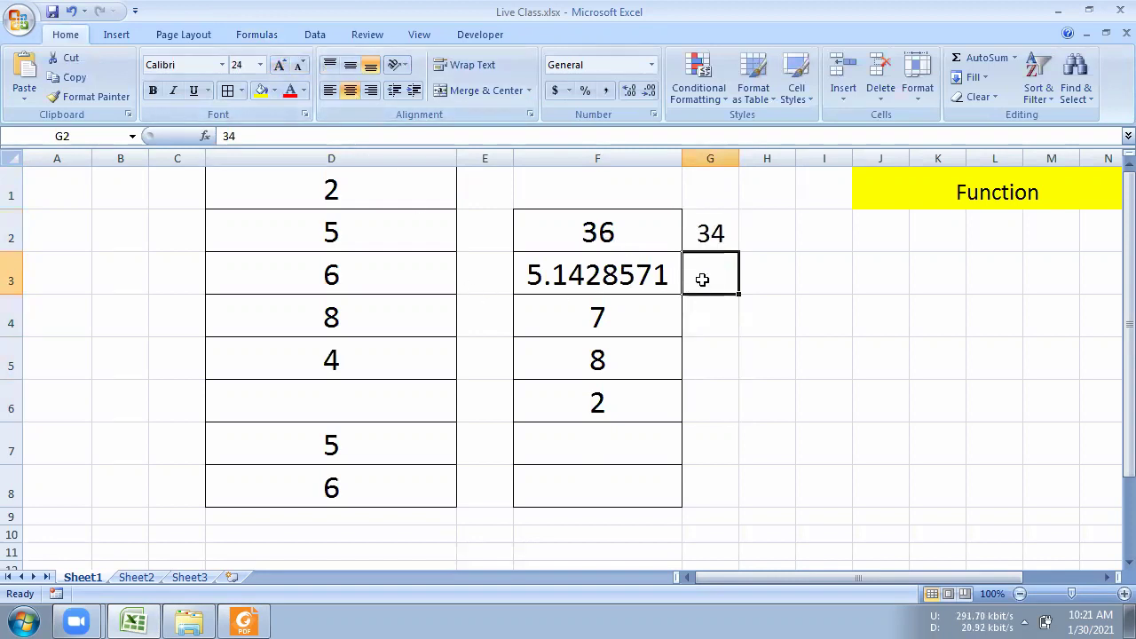
pyautogui.click(702, 324)
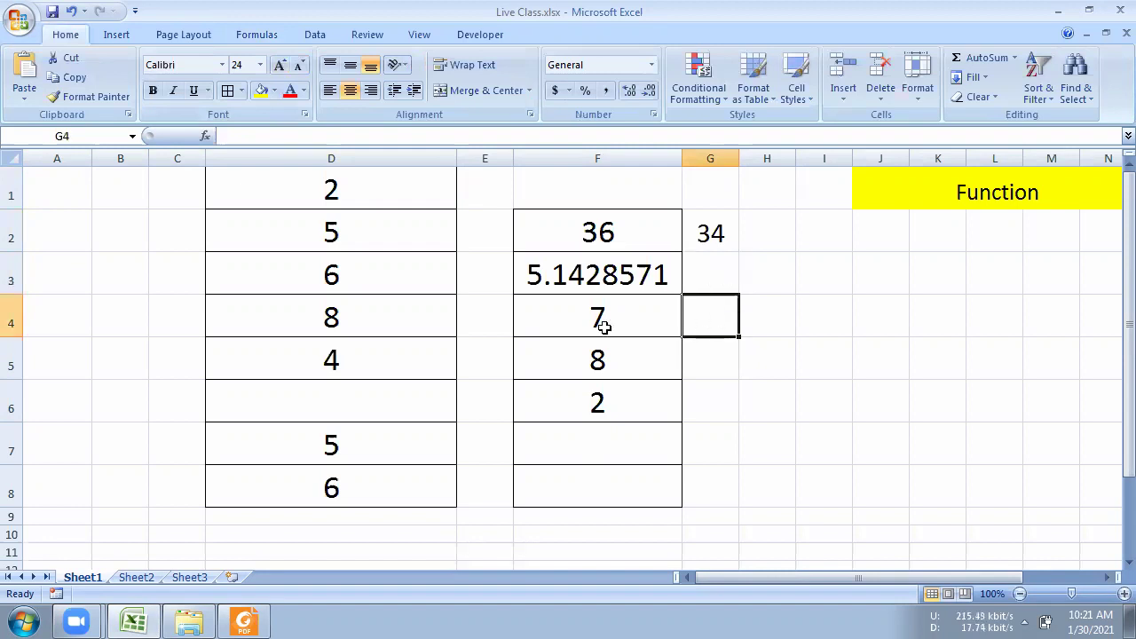
pyautogui.write('6')
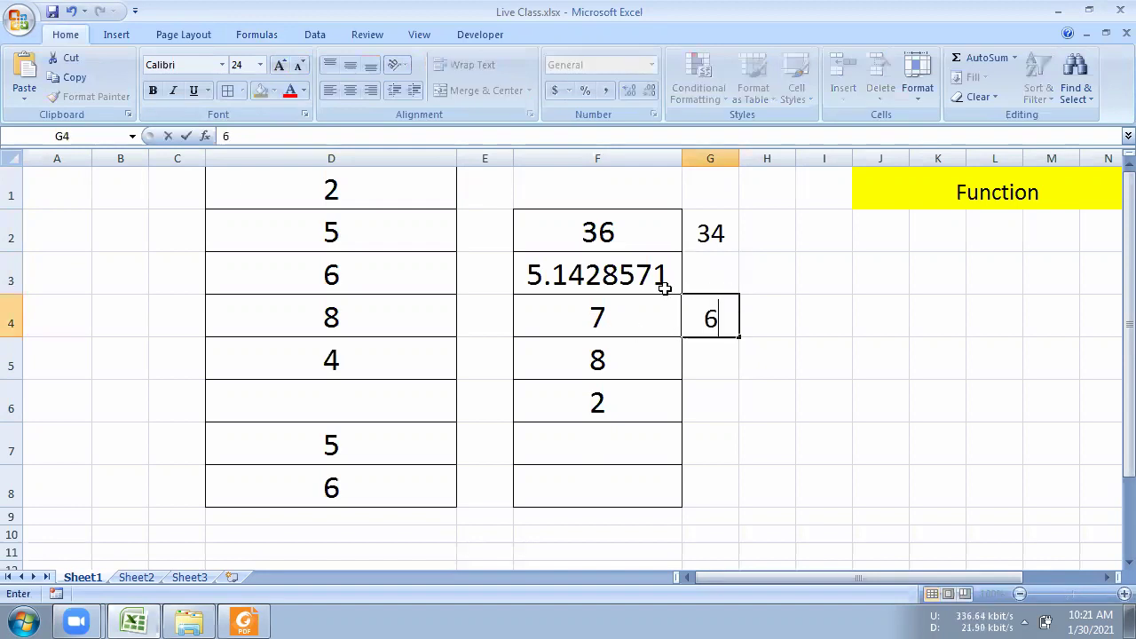
pyautogui.press('Return')
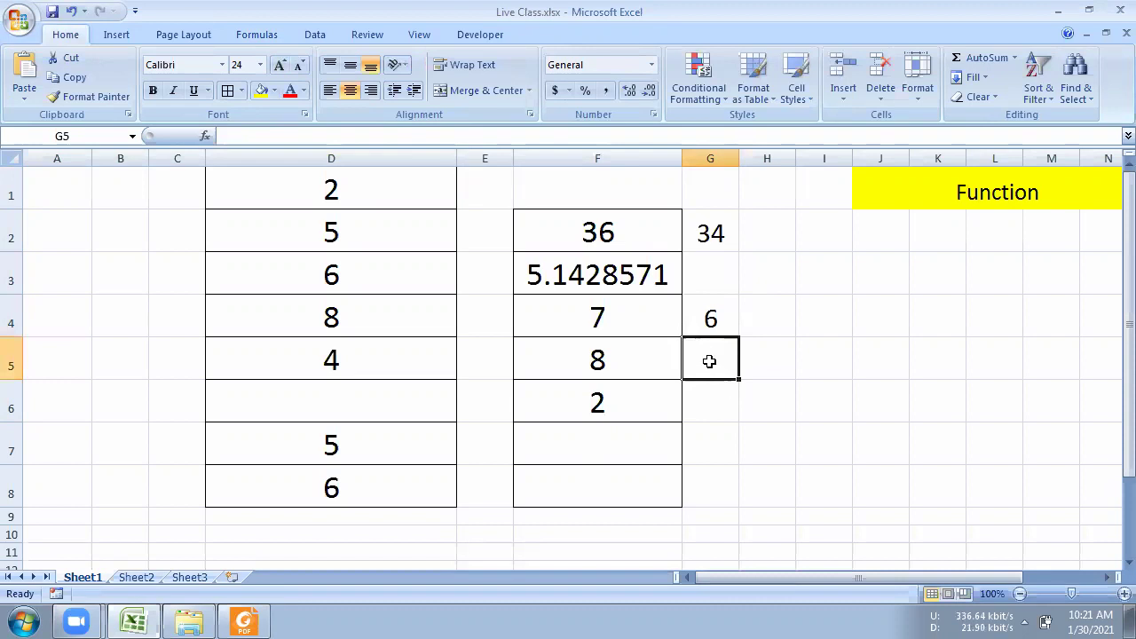
pyautogui.write('8')
pyautogui.press('Return')
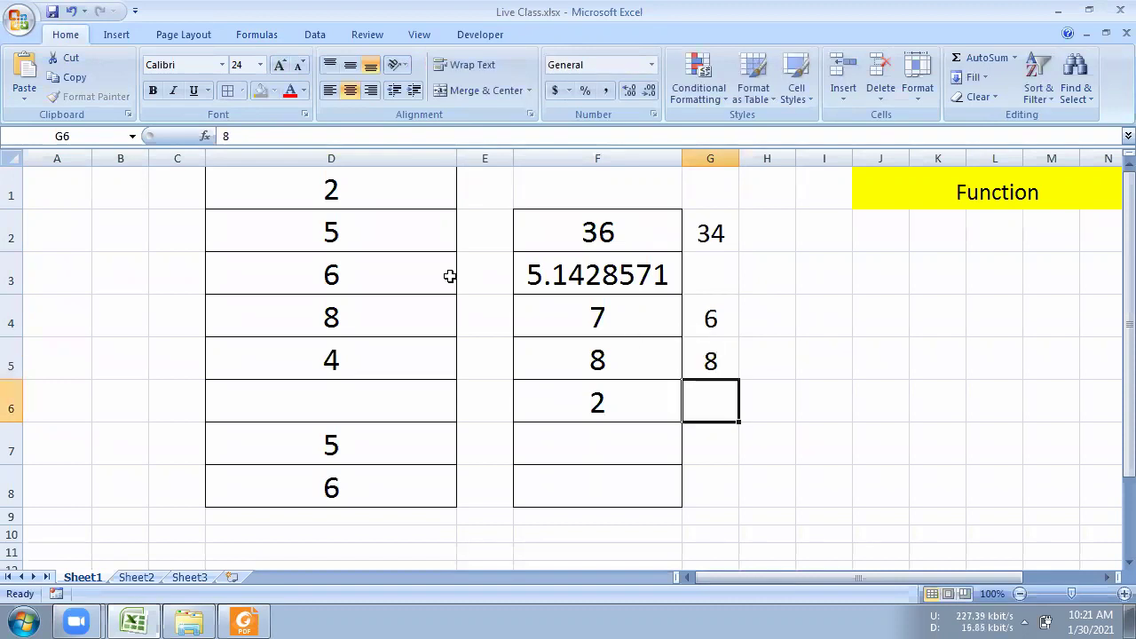
pyautogui.click(327, 180)
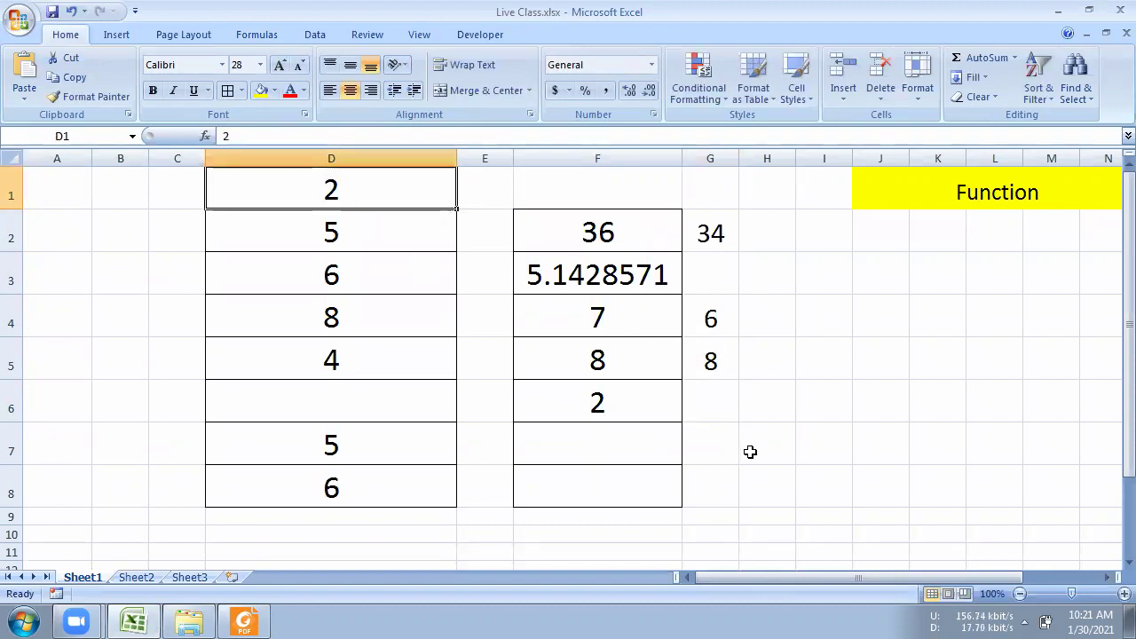
# Step: Enter 4 in G6, beside the Min result in F6
pyautogui.click(712, 402)
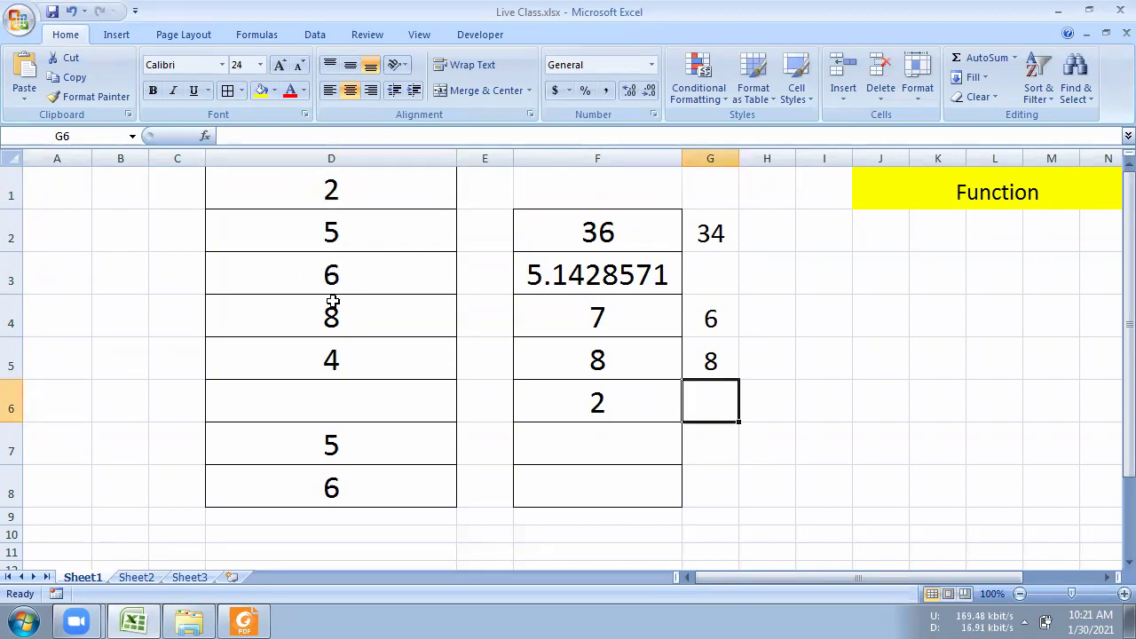
pyautogui.write('4')
pyautogui.press('Return')
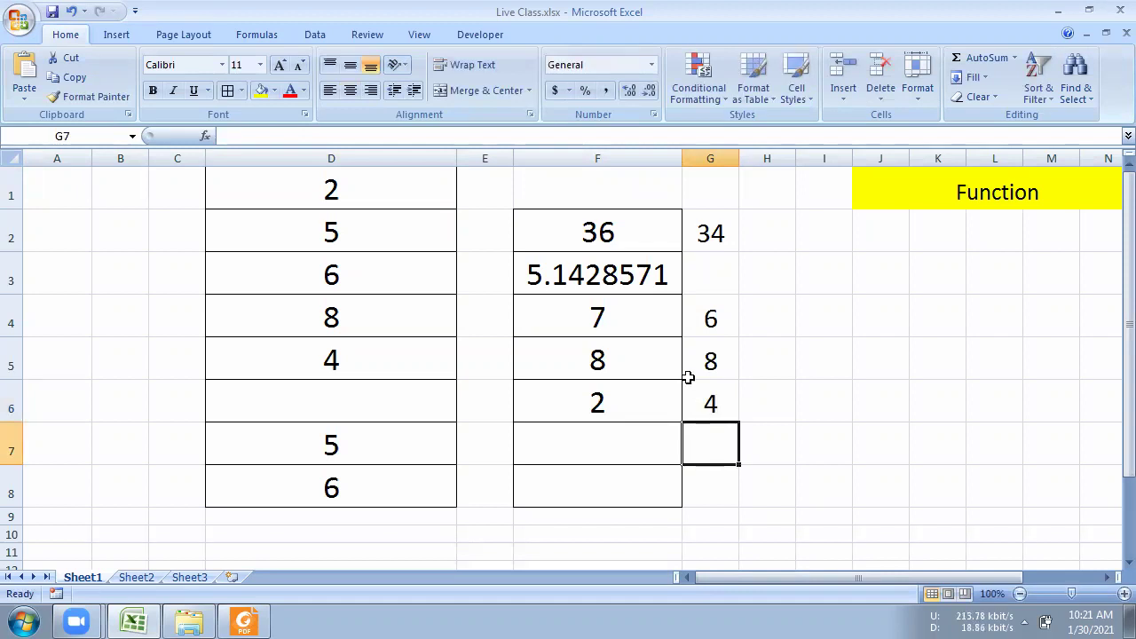
# Step: Clear D1 to compare the recalculated results with the expected values in column G, and re-enter 2 in D1
pyautogui.click(361, 190)
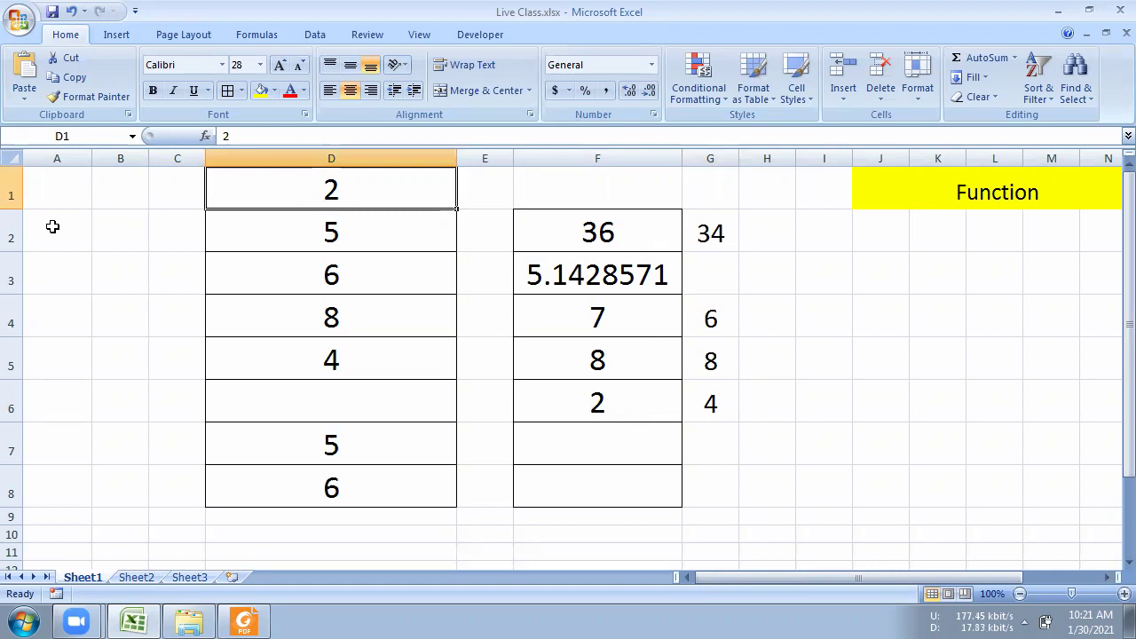
pyautogui.press('Delete')
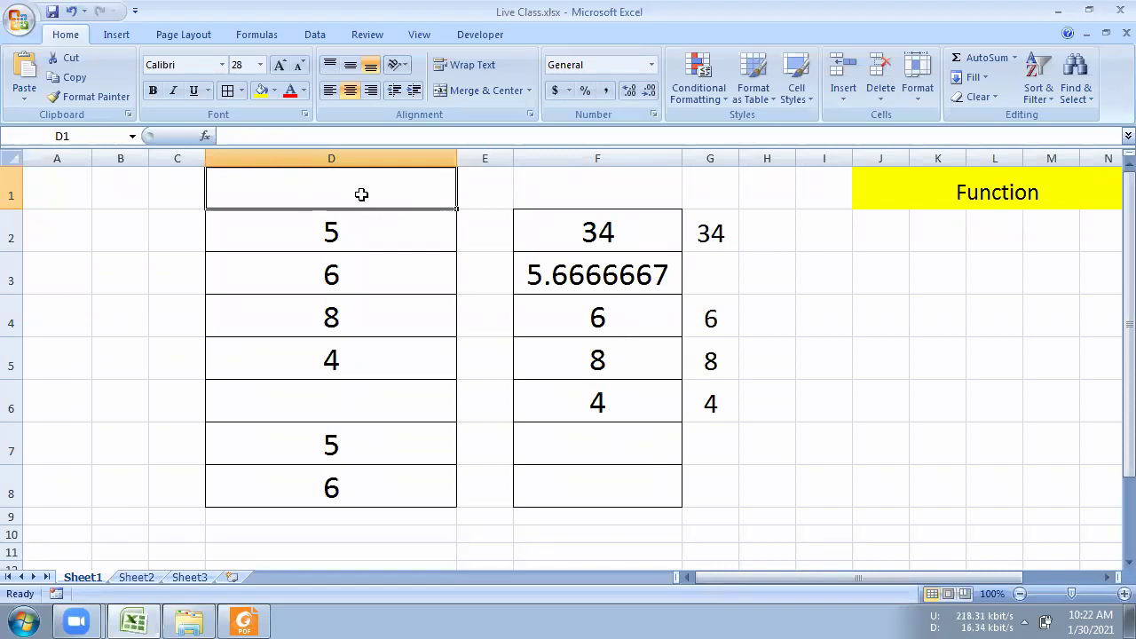
pyautogui.write('2')
pyautogui.hotkey('ctrl', 'Return')
# Step: Select the numbers in D1:D8 and display the list of AutoSum functions
pyautogui.moveTo(355, 185); pyautogui.dragTo(357, 467)
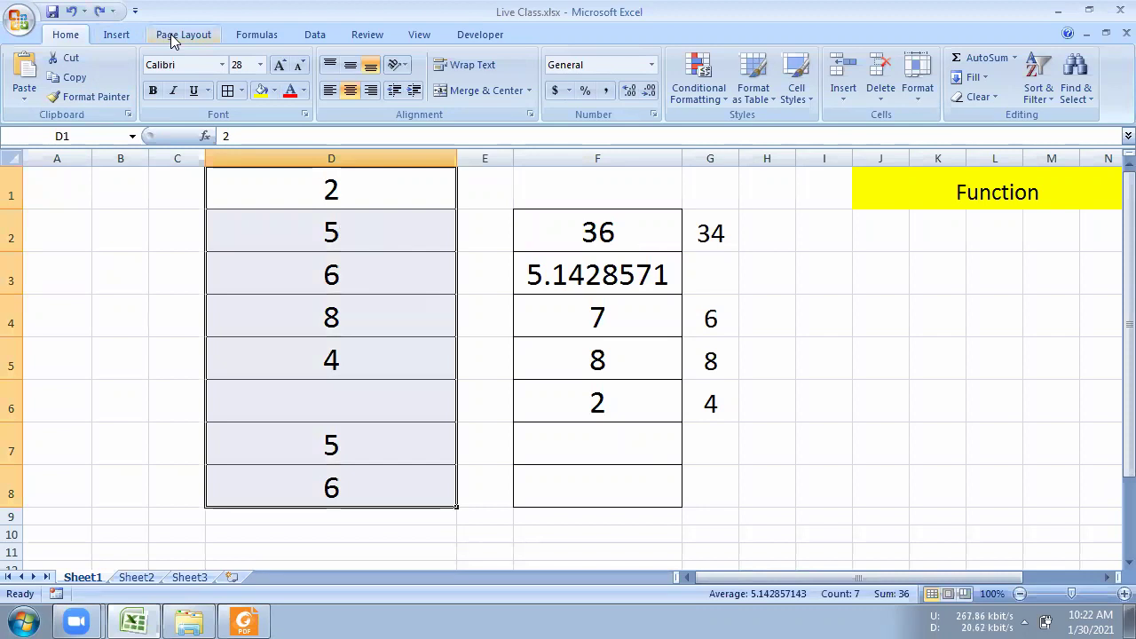
pyautogui.click(258, 36)
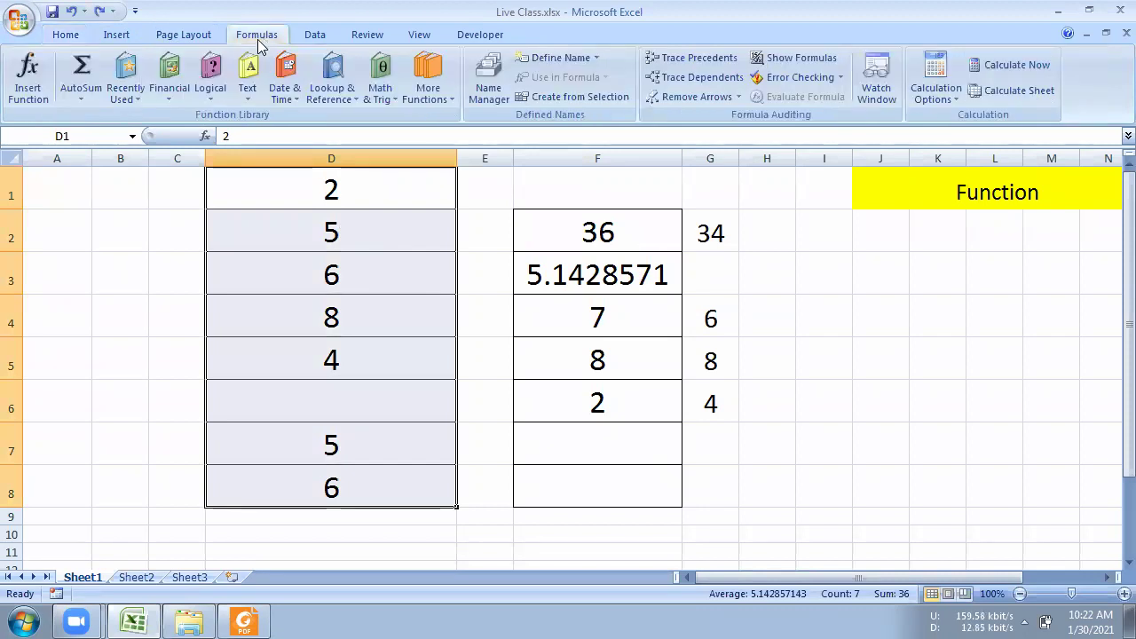
pyautogui.click(81, 94)
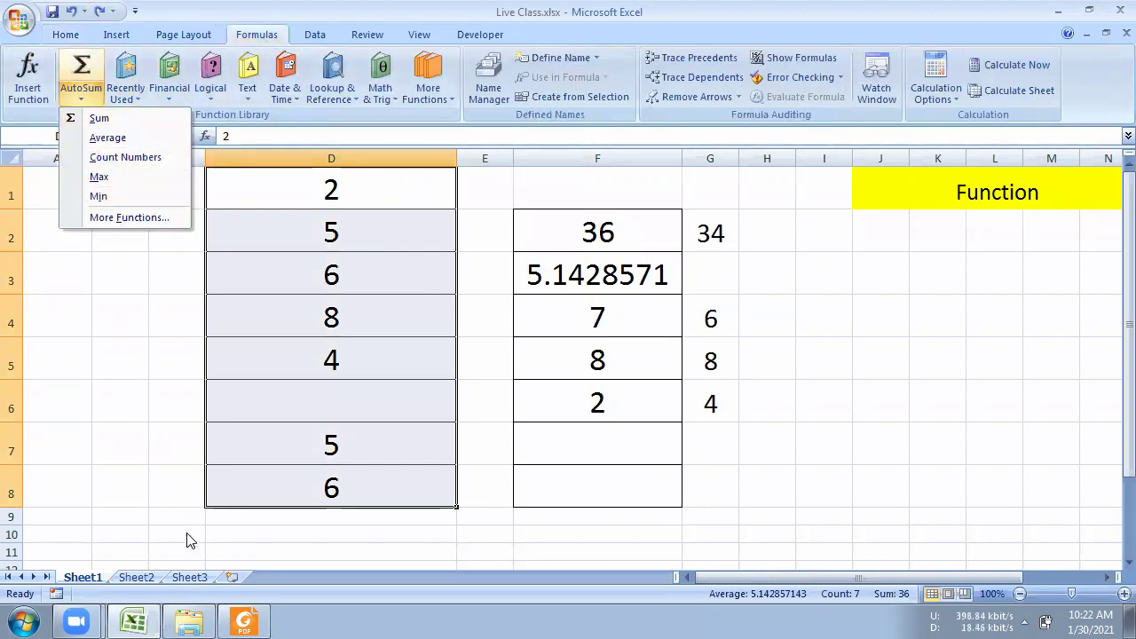
# Step: Switch to the Excel notes PDF in Foxit Reader and read the aggregate functions Sum and Average, including Average's syntax, example and output
pyautogui.click(243, 620)
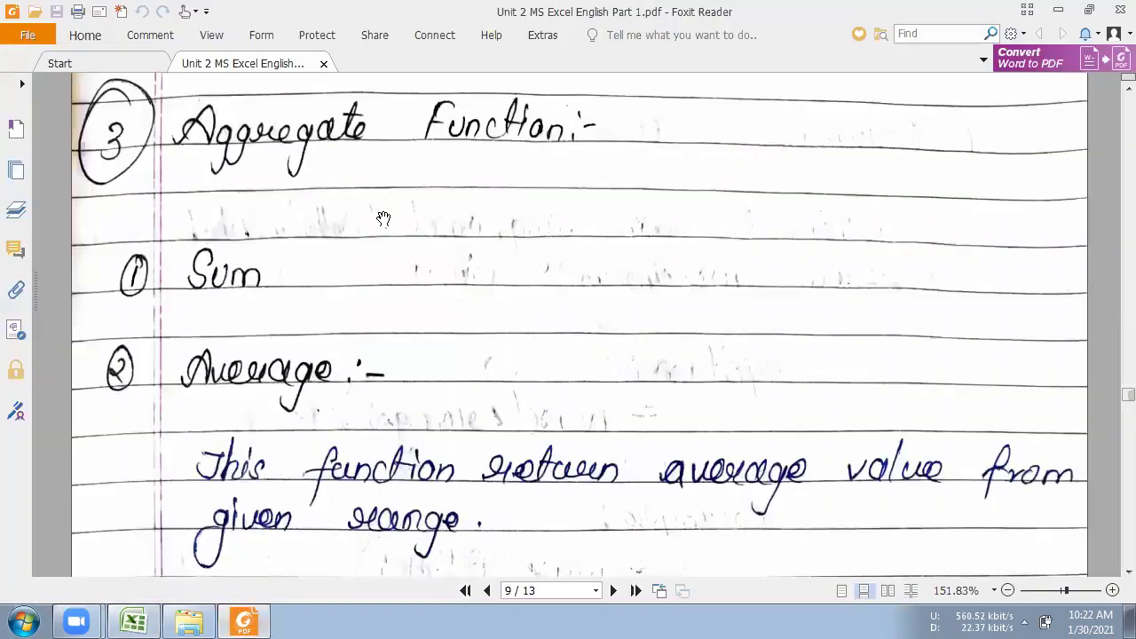
pyautogui.scroll(-2, 377, 248)
pyautogui.scroll(-1, 300, 302)
pyautogui.scroll(-2, 300, 305)
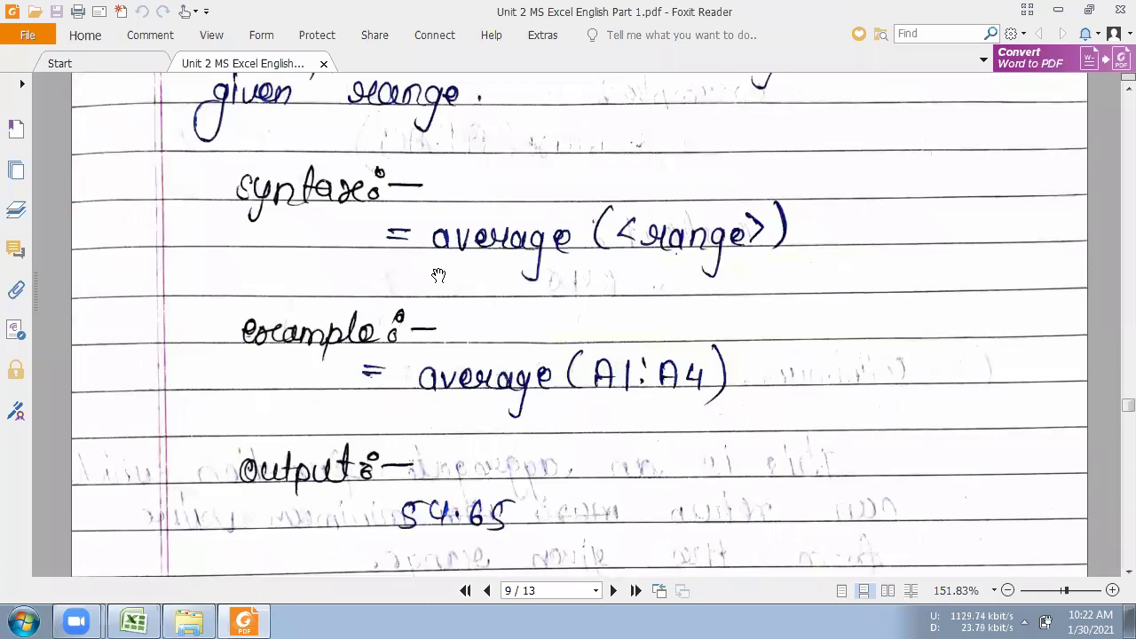
pyautogui.scroll(4, 439, 275)
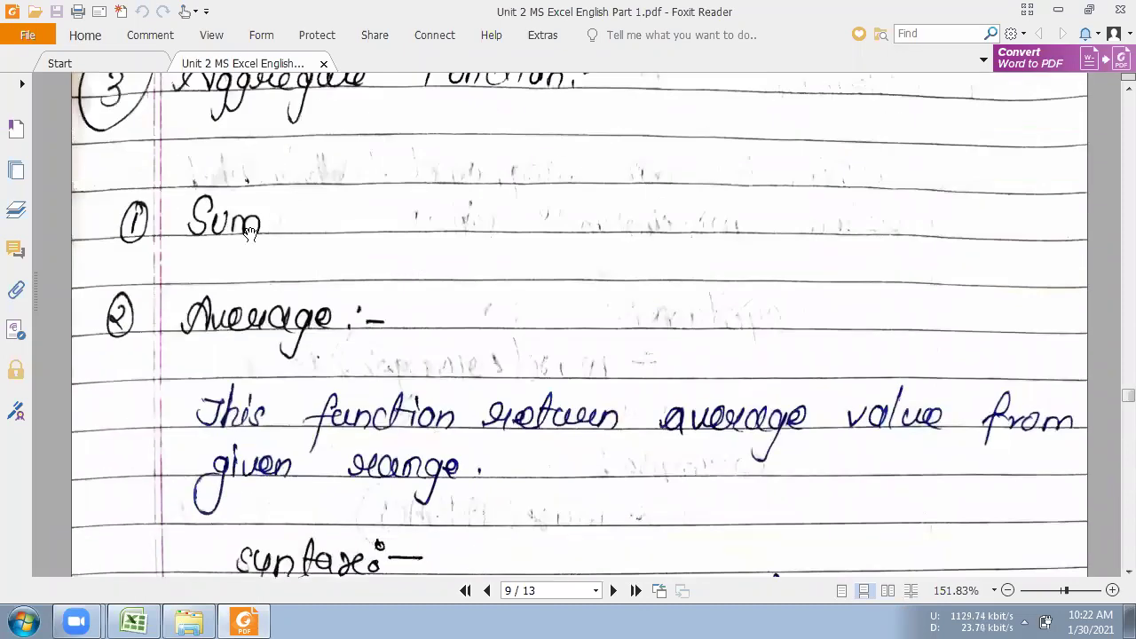
pyautogui.scroll(1, 251, 232)
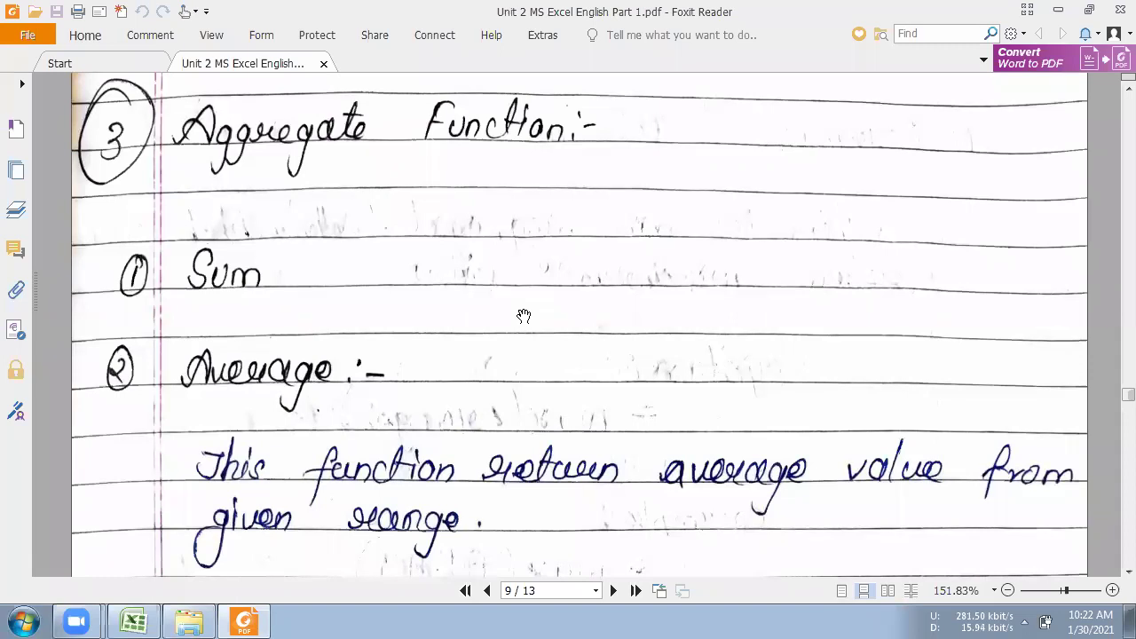
pyautogui.scroll(-4, 524, 316)
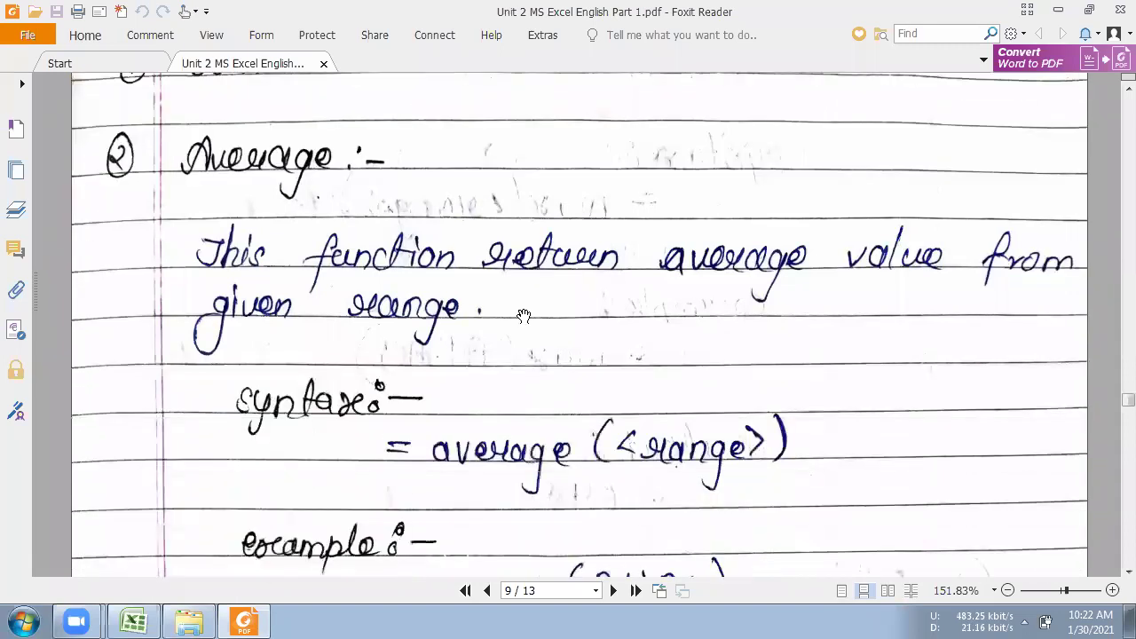
pyautogui.scroll(-1, 523, 316)
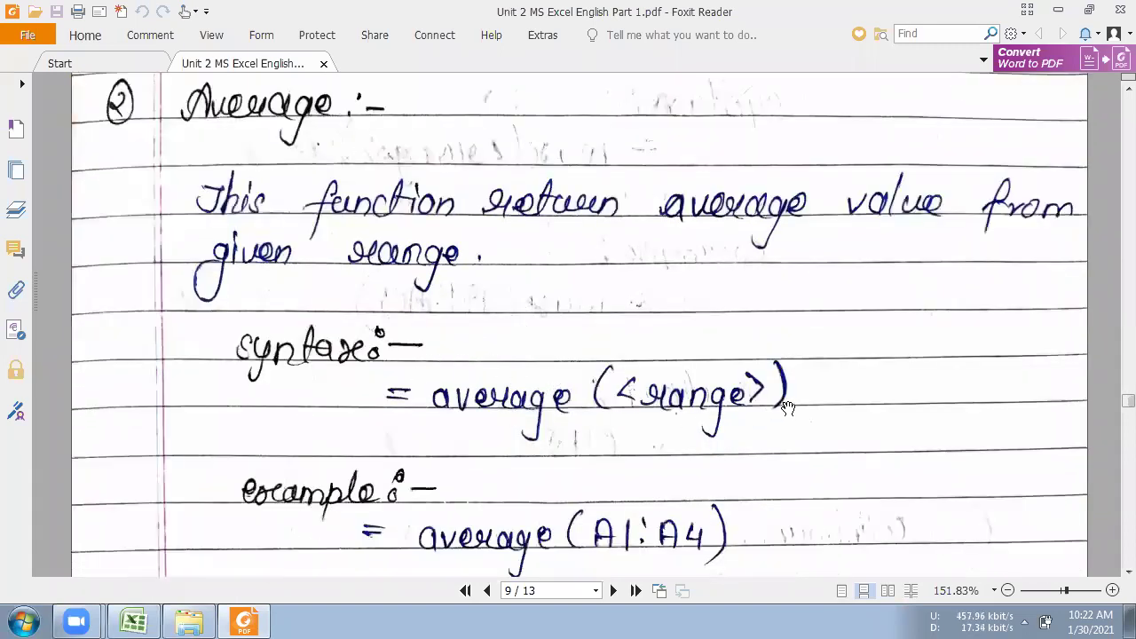
pyautogui.scroll(-1, 671, 415)
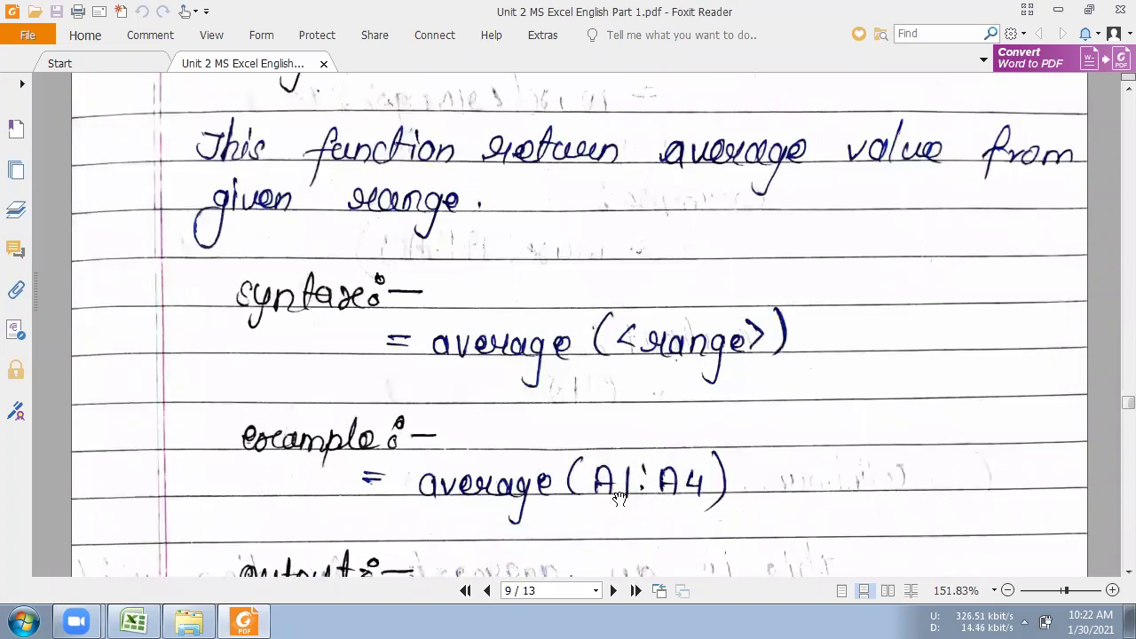
pyautogui.scroll(-3, 699, 499)
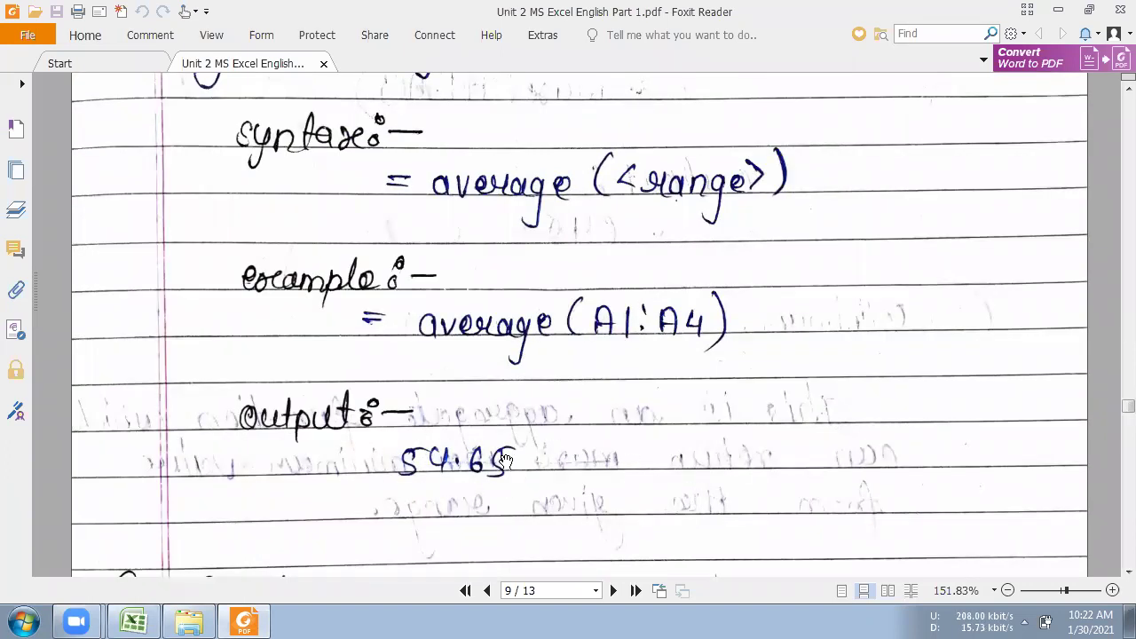
# Step: Read the definitions, syntax, examples and outputs of the Count and Maximum functions in the notes
pyautogui.scroll(-8, 502, 466)
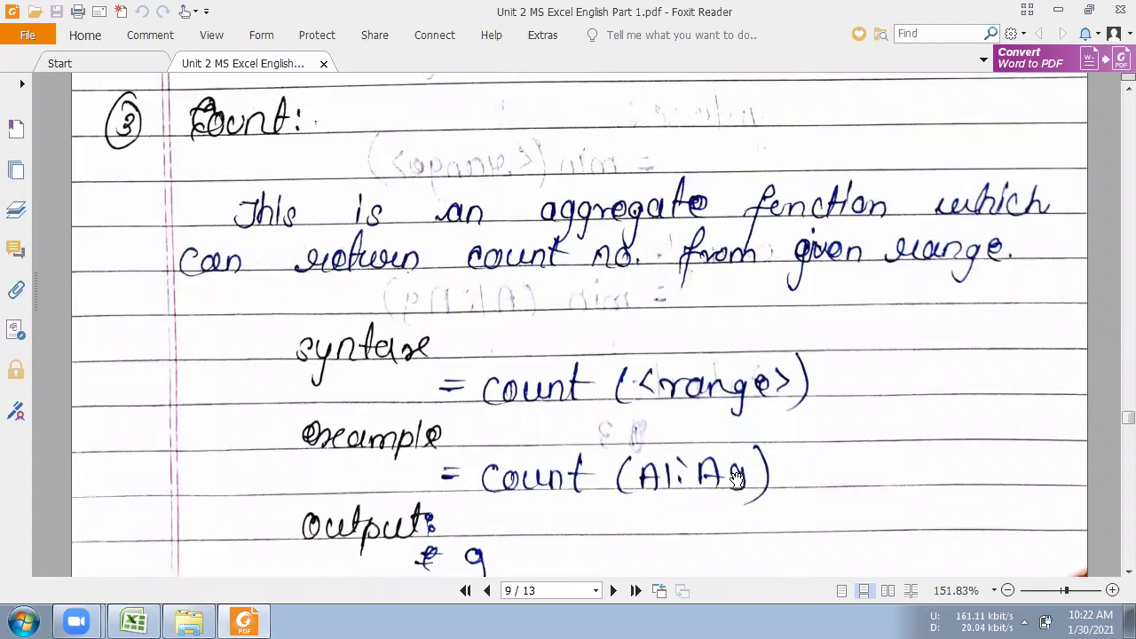
pyautogui.scroll(-3, 737, 480)
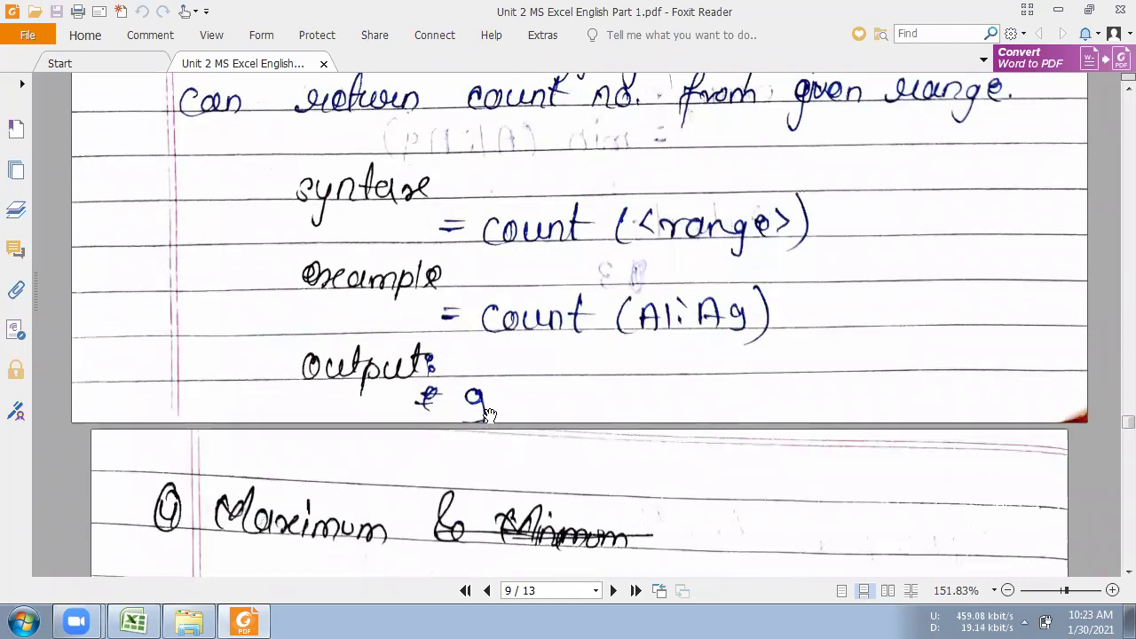
pyautogui.scroll(1, 490, 415)
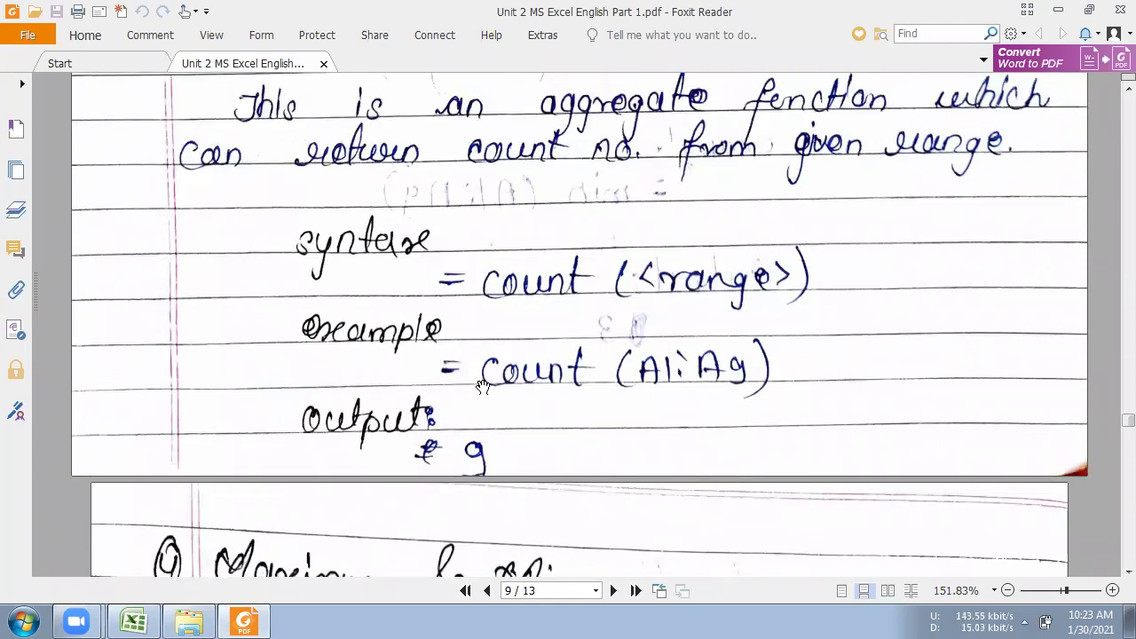
pyautogui.scroll(-8, 482, 390)
pyautogui.scroll(-1, 482, 396)
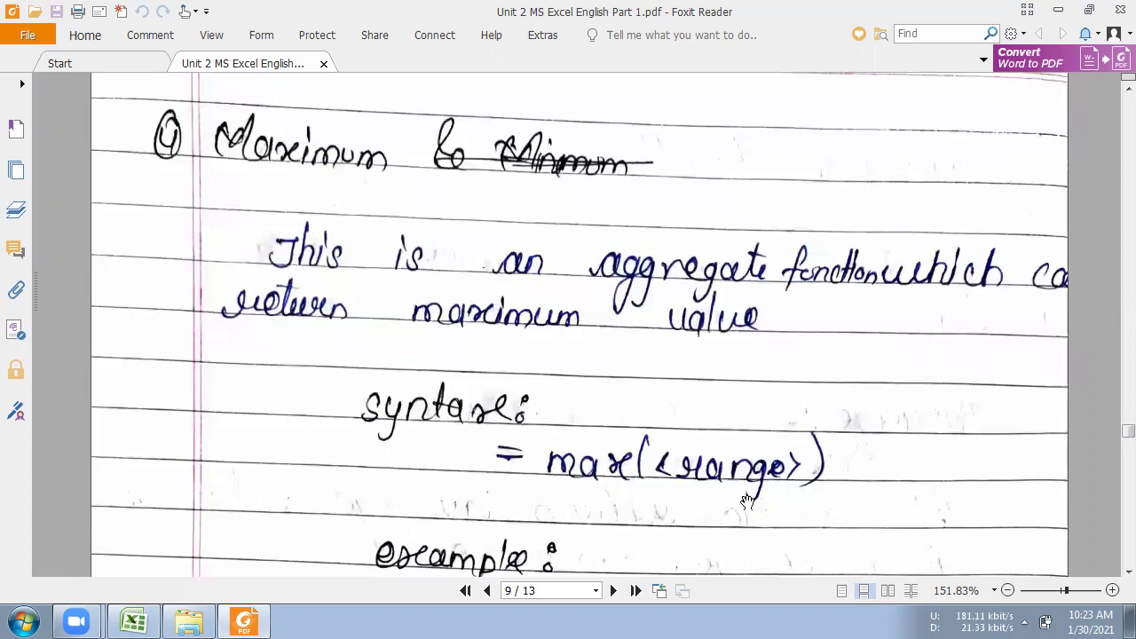
pyautogui.scroll(-5, 749, 500)
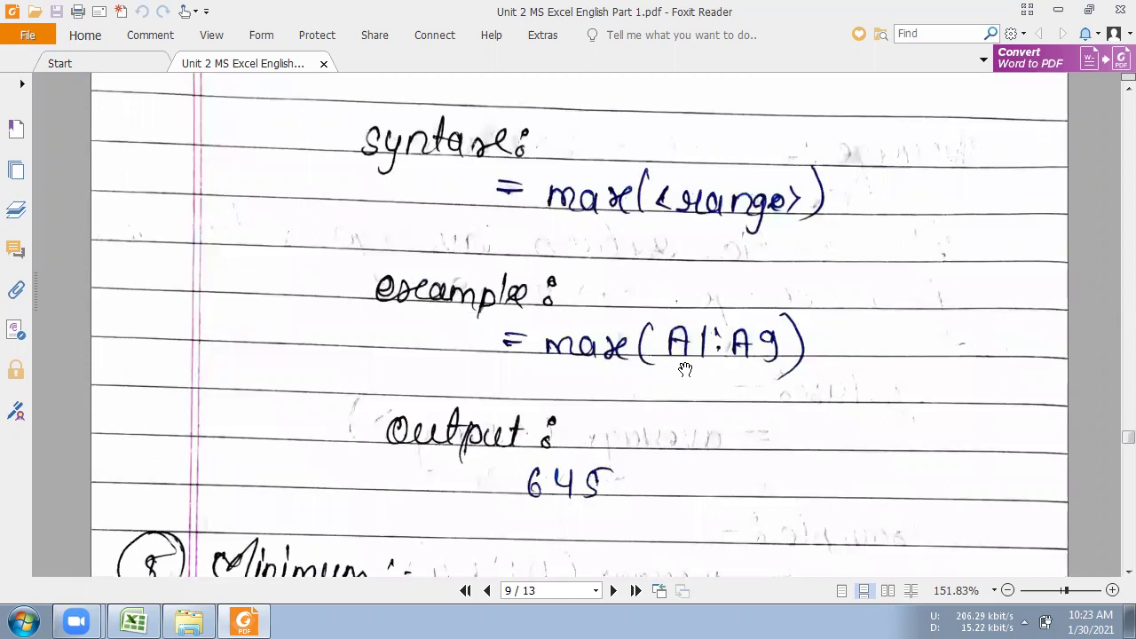
# Step: Switch back to Excel, change D3 to 155 and check the Max formula in F5
pyautogui.click(132, 620)
pyautogui.click(317, 262)
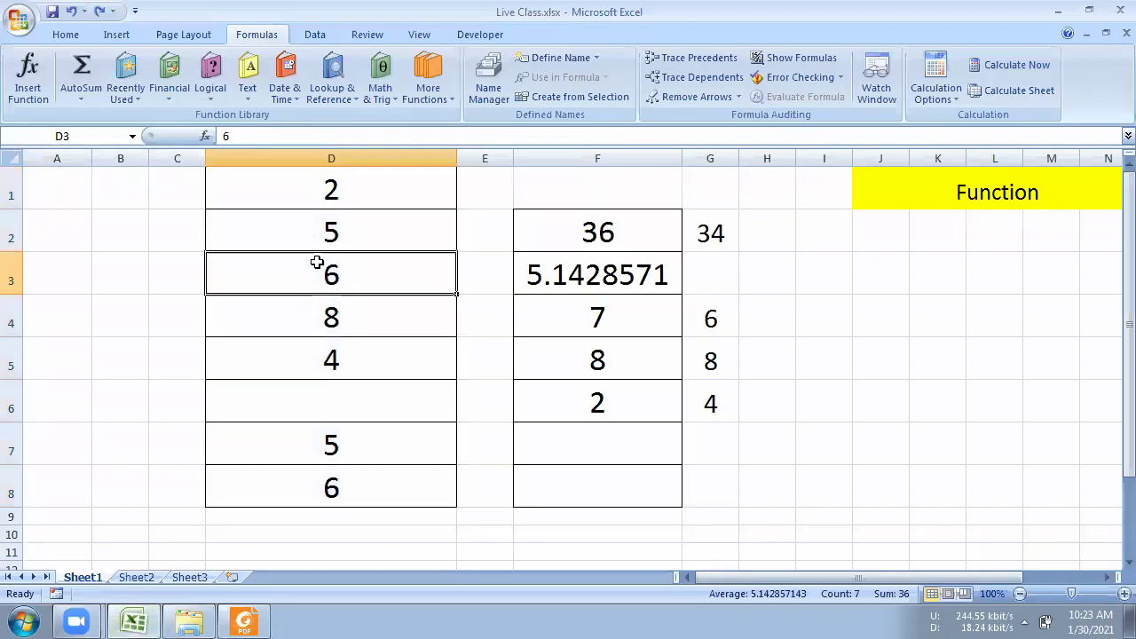
pyautogui.write('155')
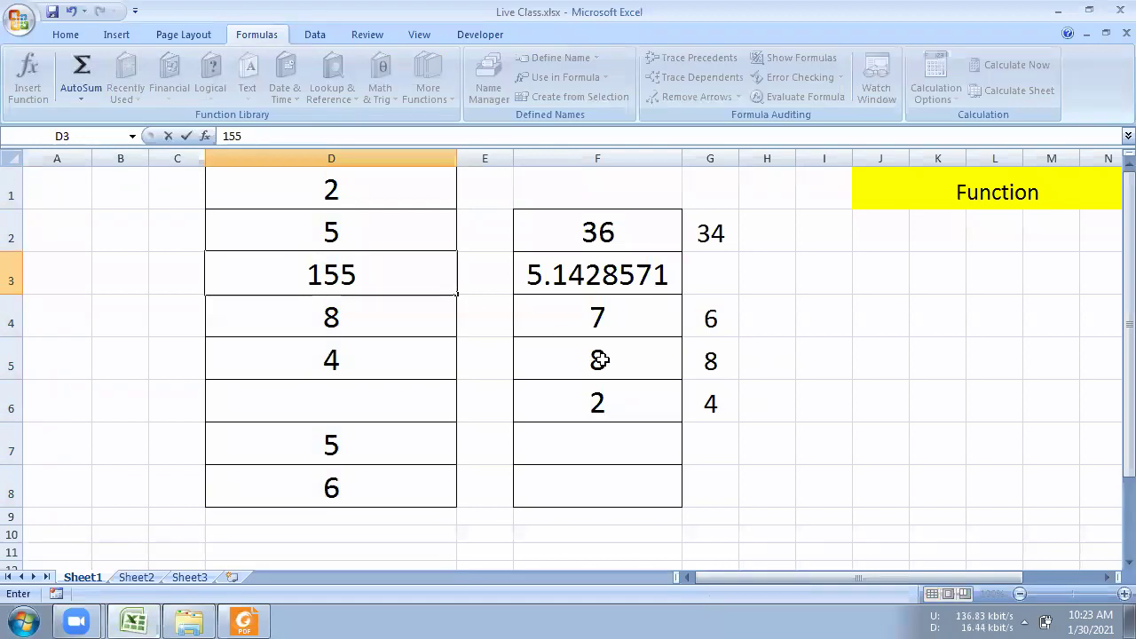
pyautogui.press('Return')
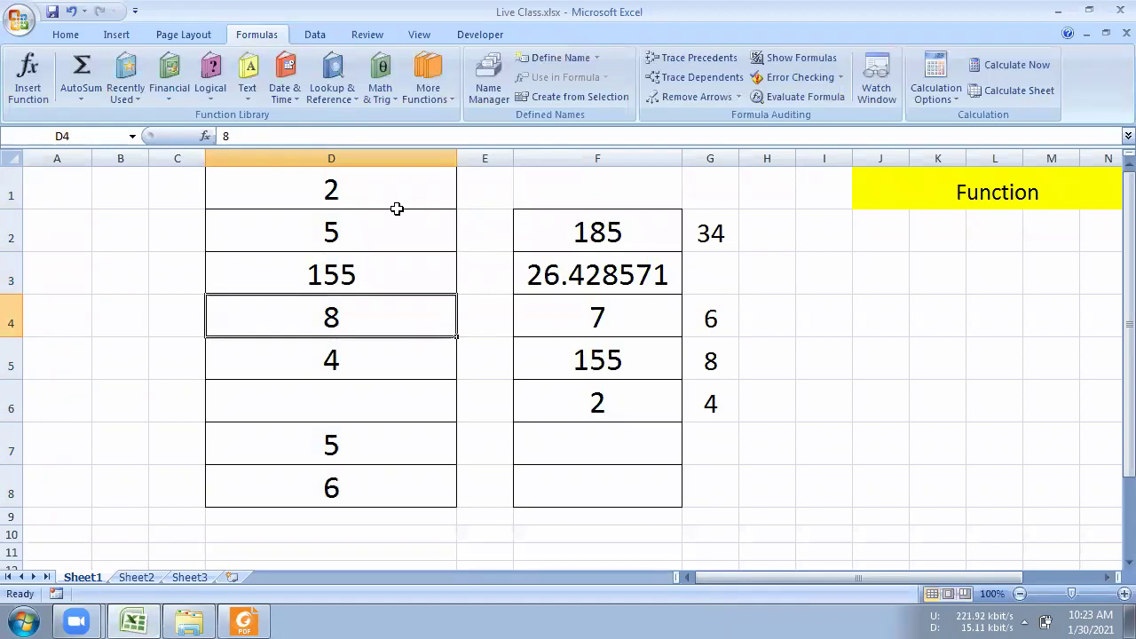
pyautogui.click(543, 364)
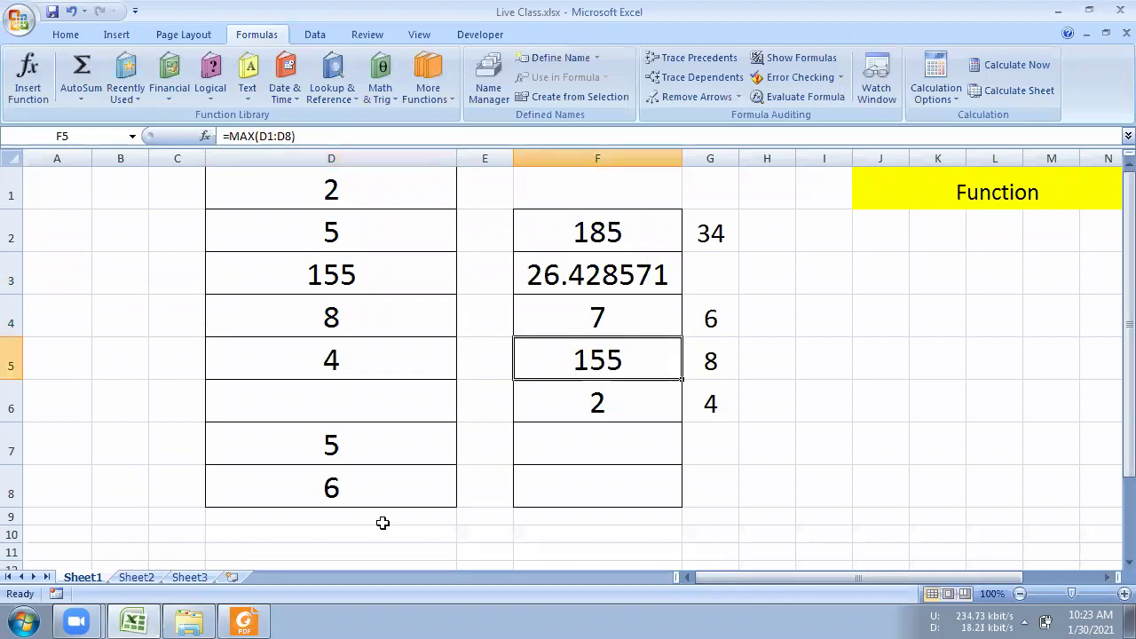
# Step: Return to the notes in Foxit Reader, read the Minimum function's definition, syntax and example, and continue to the Code() text function
pyautogui.click(138, 618)
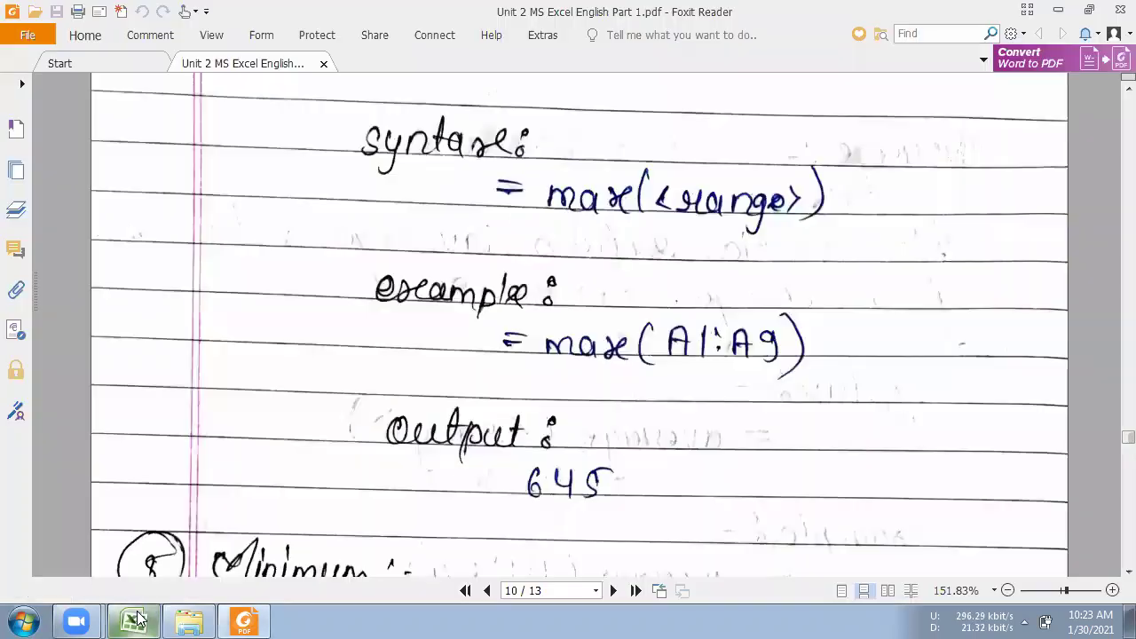
pyautogui.scroll(-5, 603, 435)
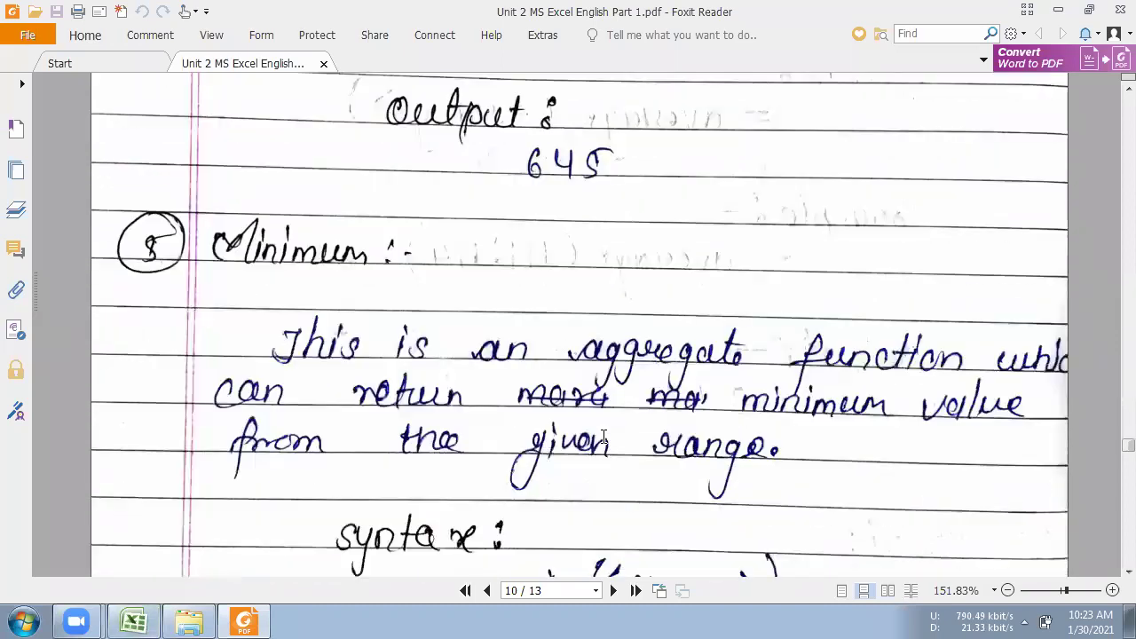
pyautogui.scroll(1, 602, 435)
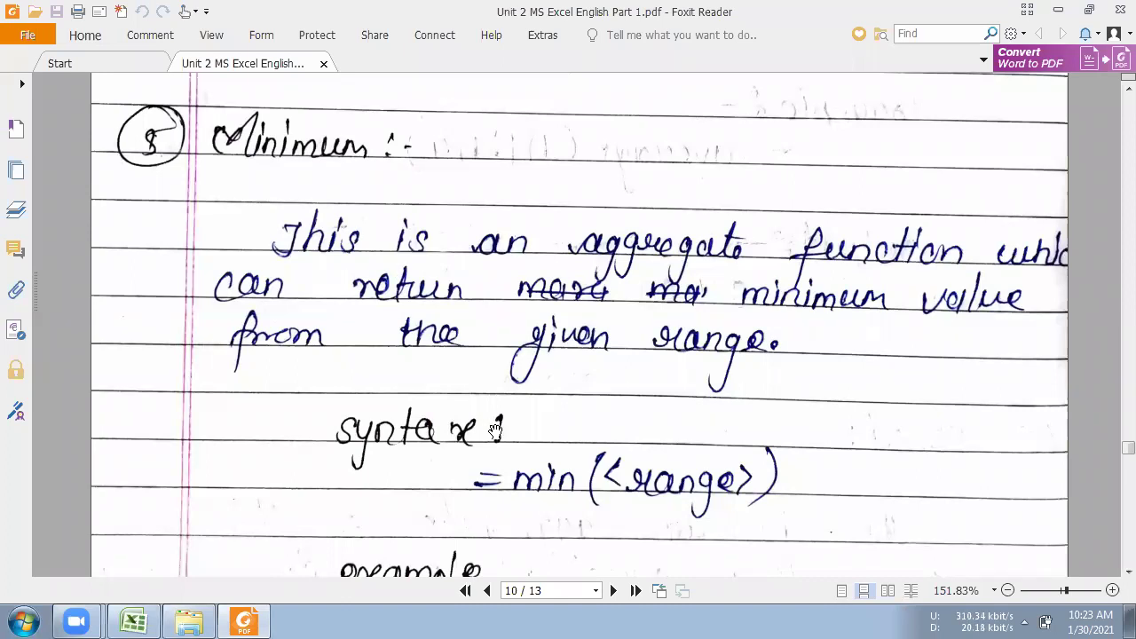
pyautogui.scroll(-3, 648, 484)
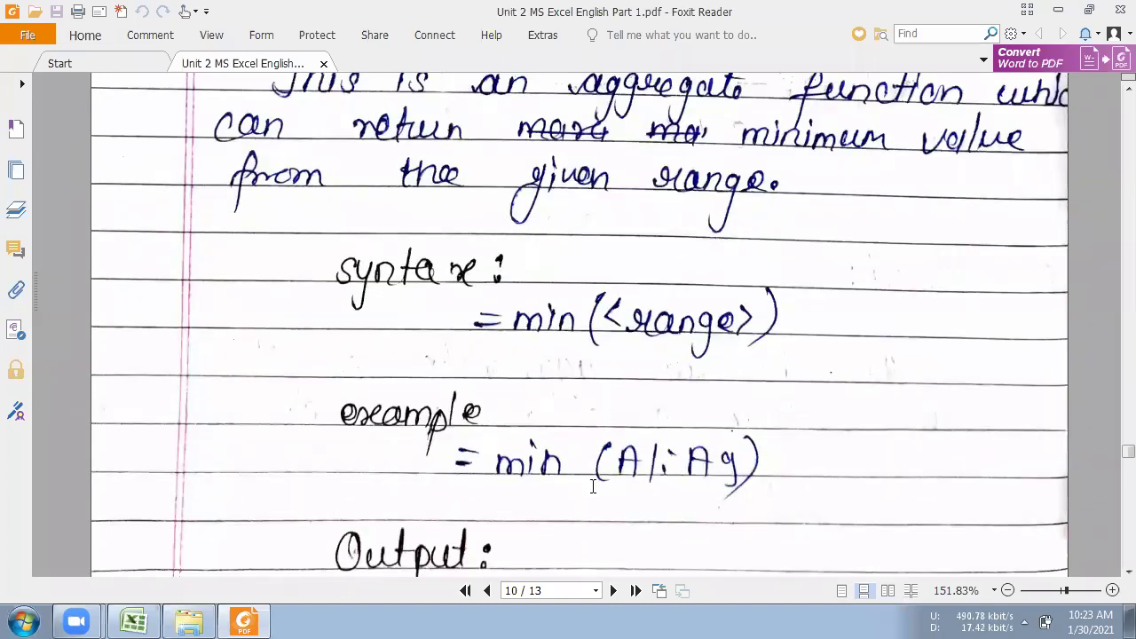
pyautogui.scroll(-3, 591, 479)
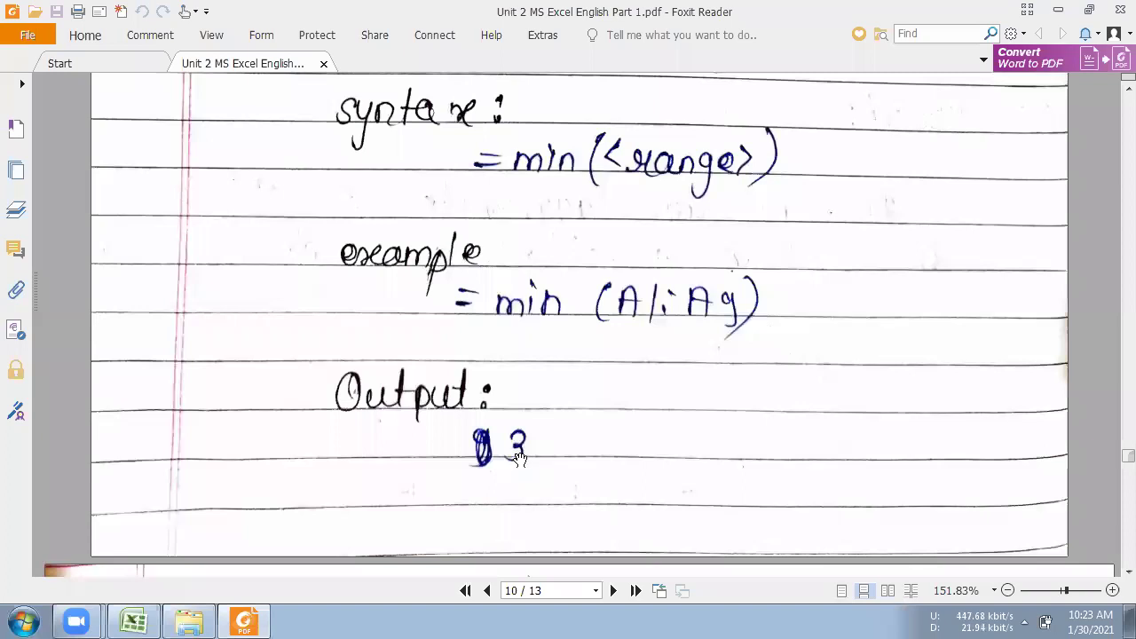
pyautogui.scroll(1, 520, 457)
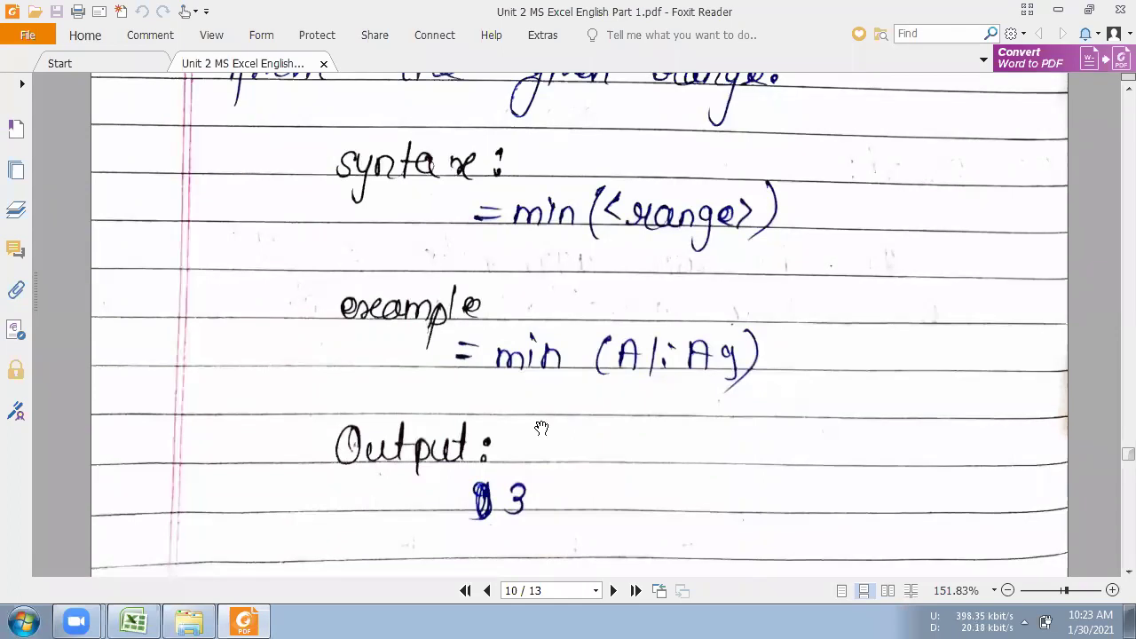
pyautogui.scroll(-4, 542, 433)
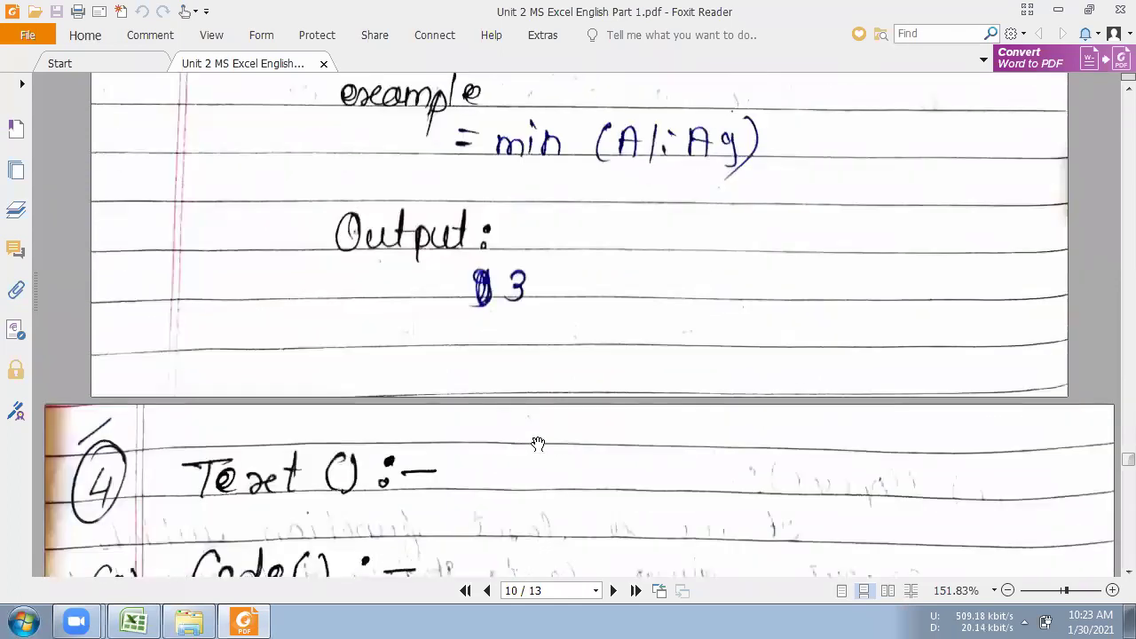
pyautogui.scroll(-5, 577, 430)
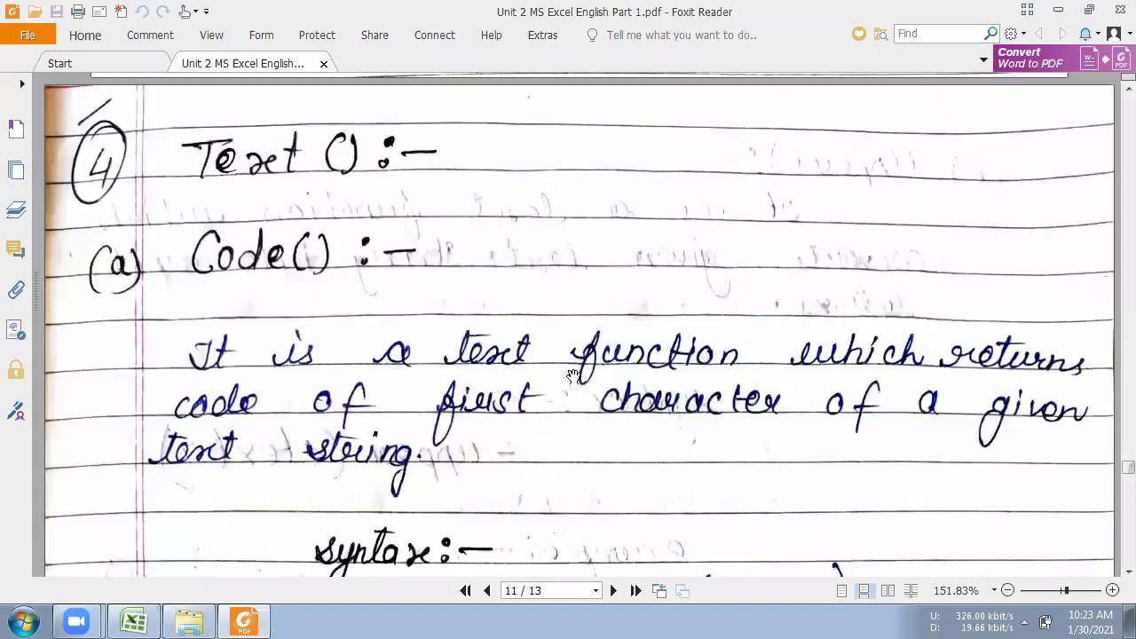